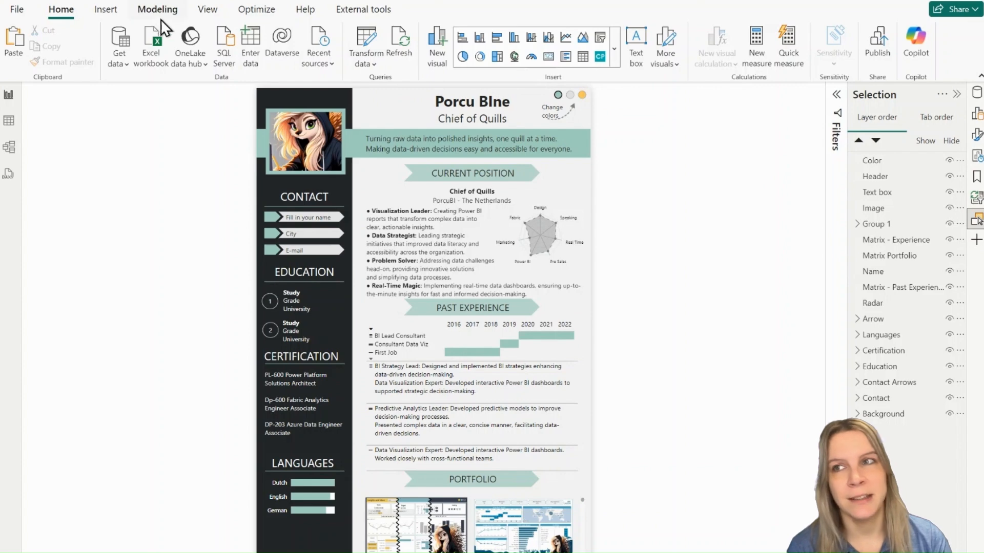
Step: Hide Color, Header, Text box, Image, Group 1, all three Matrix visuals, Name and Radar on the résumé page
left_click(207, 10)
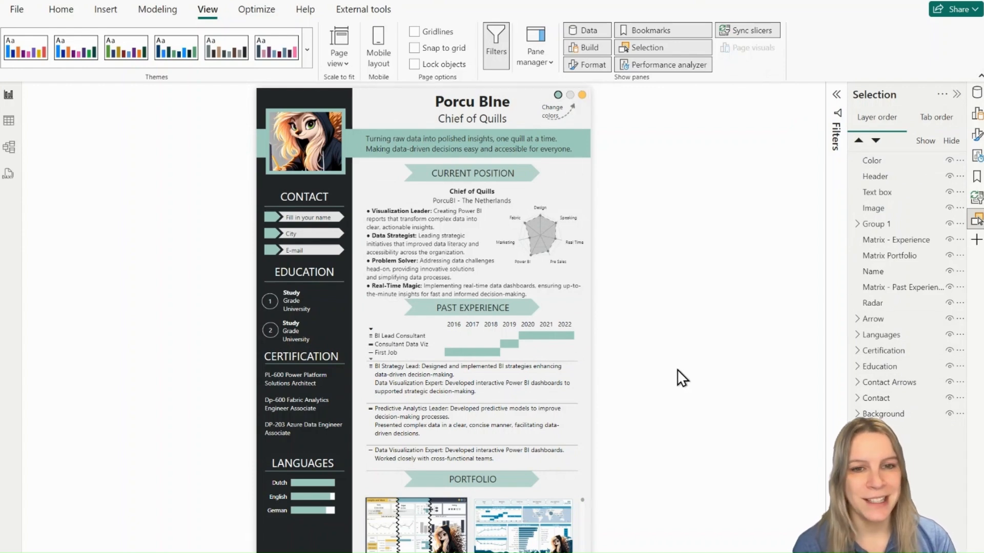
left_click(949, 160)
left_click(949, 176)
left_click(949, 192)
left_click(949, 208)
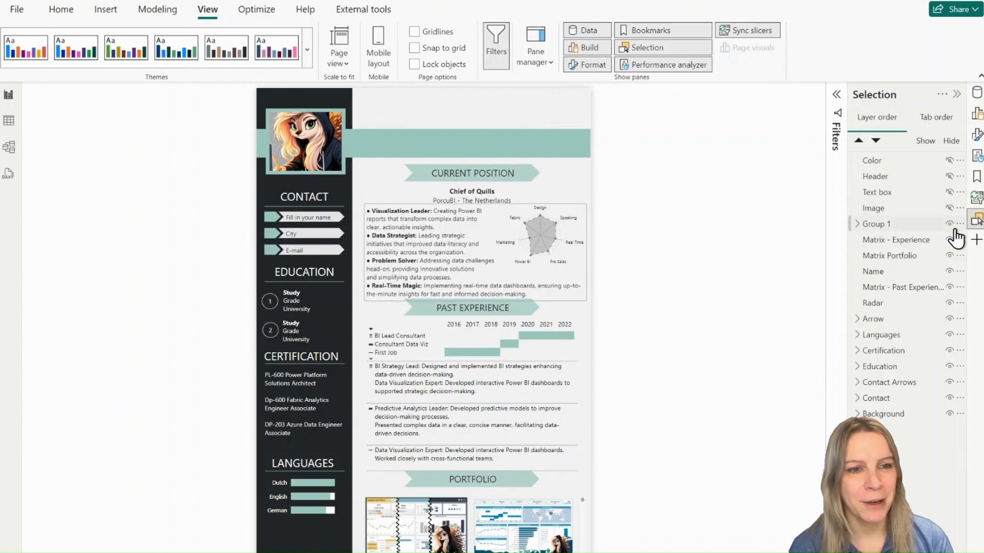
left_click(949, 224)
left_click(949, 240)
left_click(949, 256)
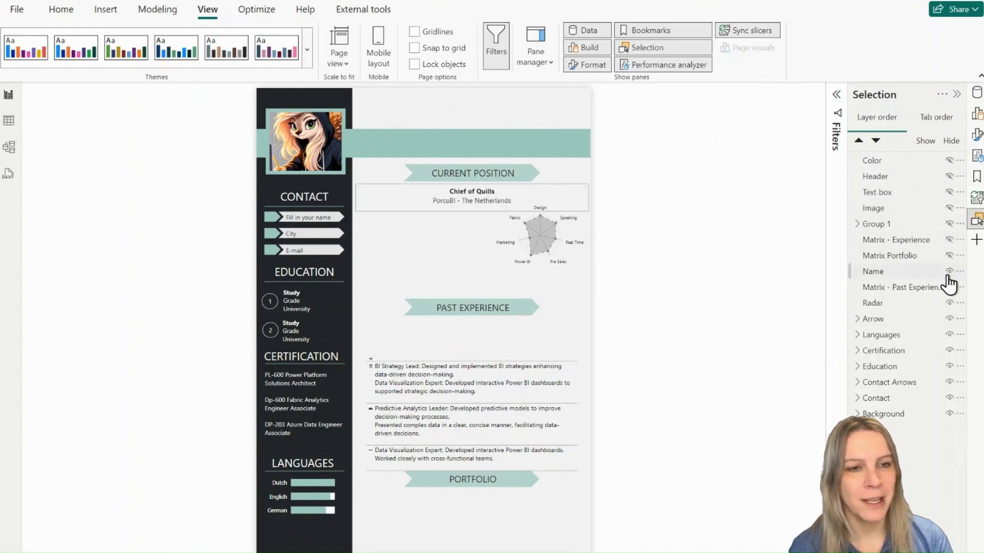
left_click(948, 271)
left_click(949, 287)
left_click(949, 303)
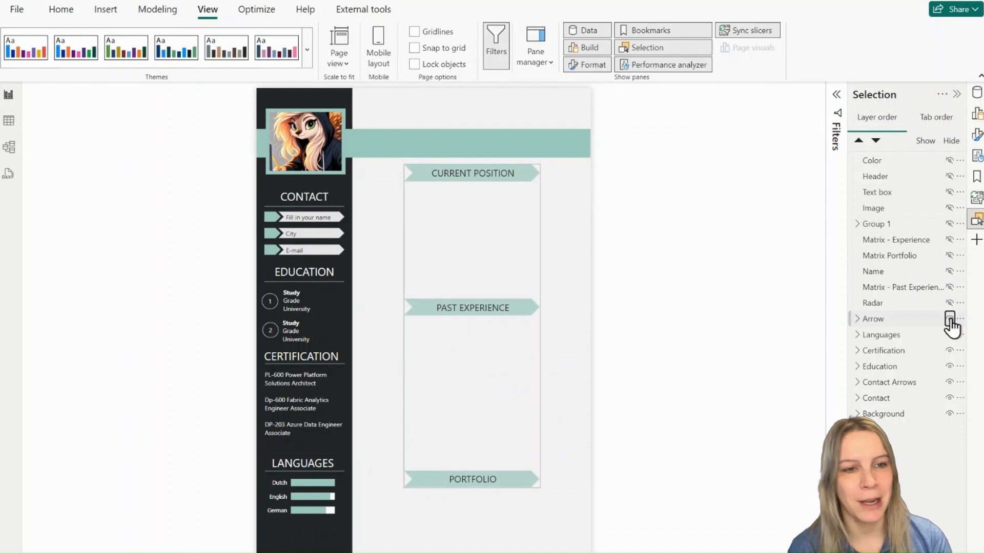
Step: Hide the Arrow, Languages, Certification, Education, Contact Arrows and Contact groups, and expand the Background group
left_click(949, 318)
left_click(949, 335)
left_click(949, 351)
left_click(948, 366)
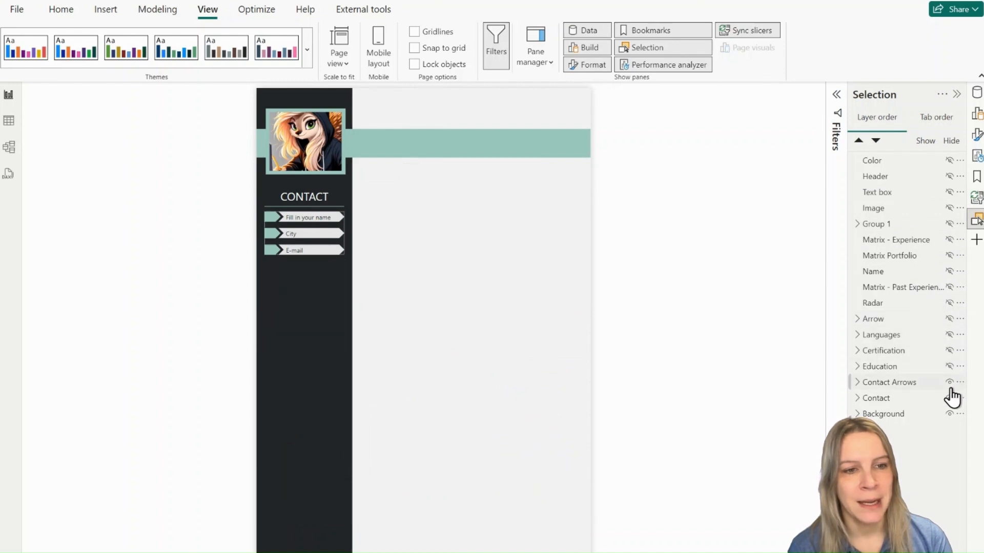
left_click(949, 382)
left_click(949, 399)
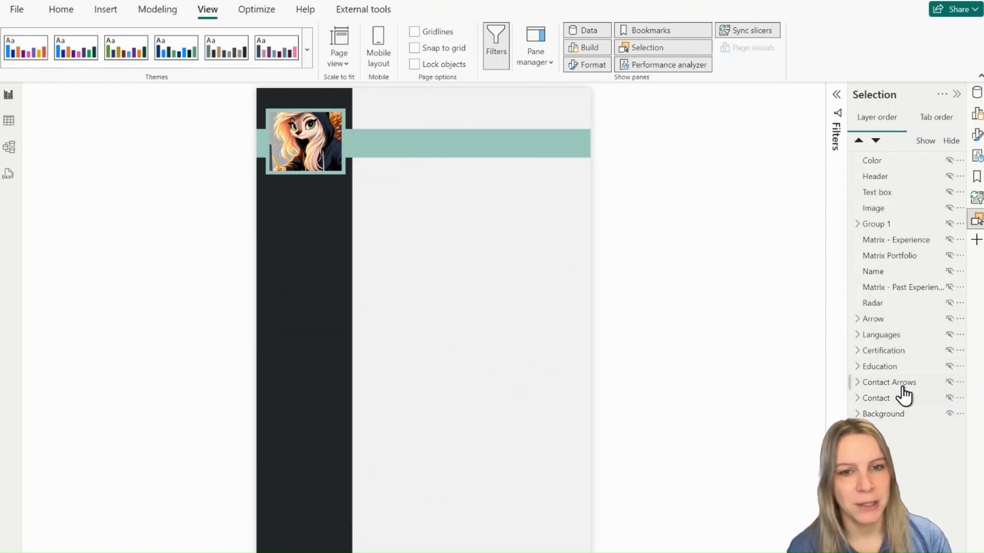
left_click(857, 414)
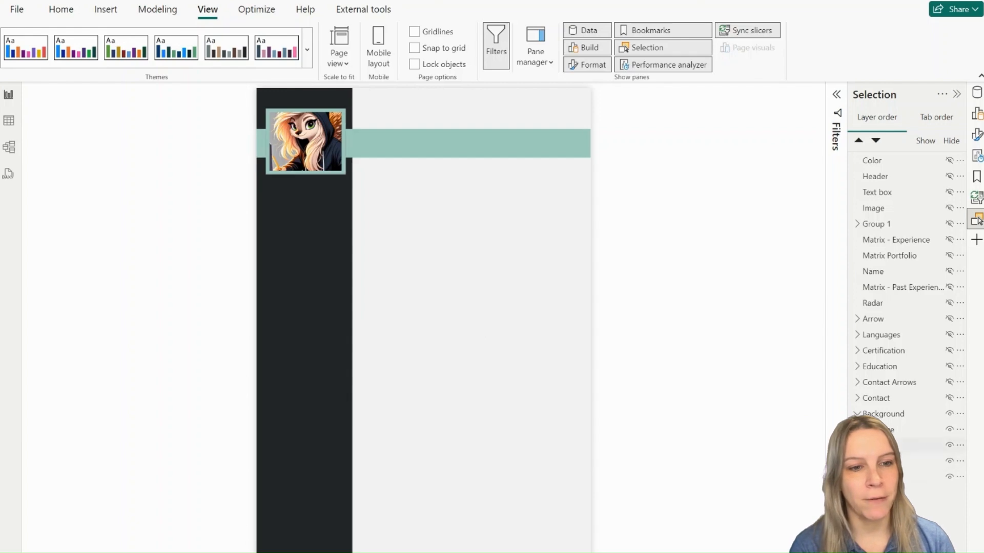
Step: Examine the page's canvas settings, including the available canvas types and the custom height and width
left_click(977, 136)
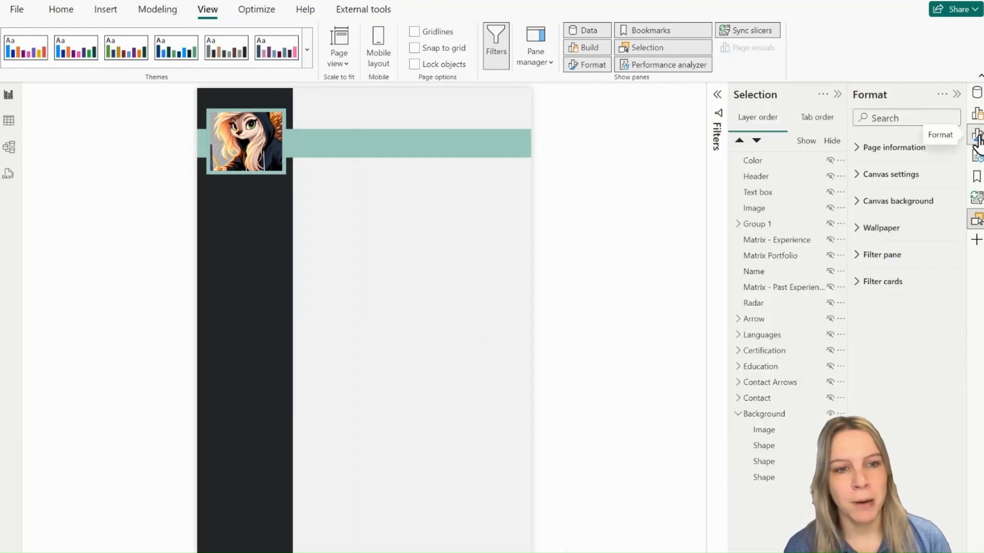
left_click(858, 180)
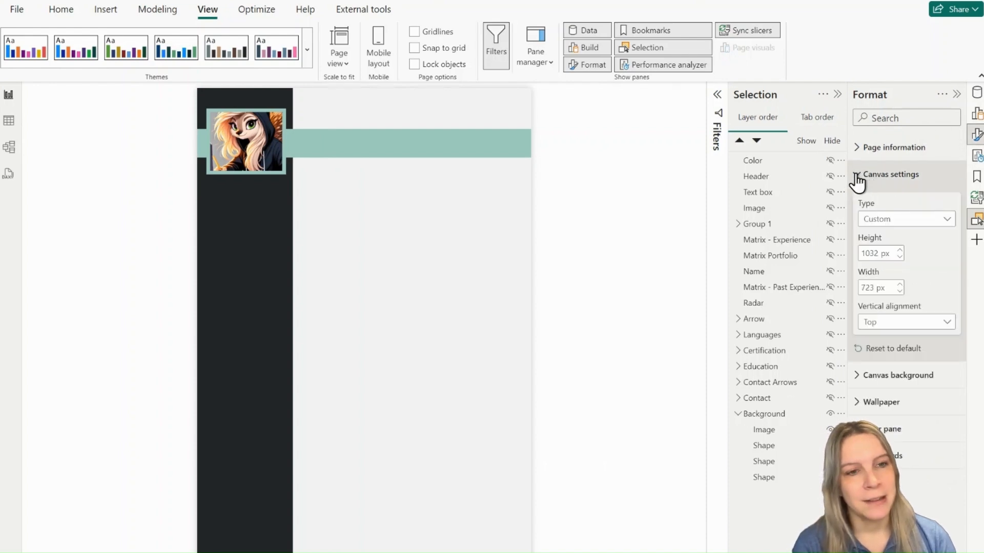
left_click(904, 220)
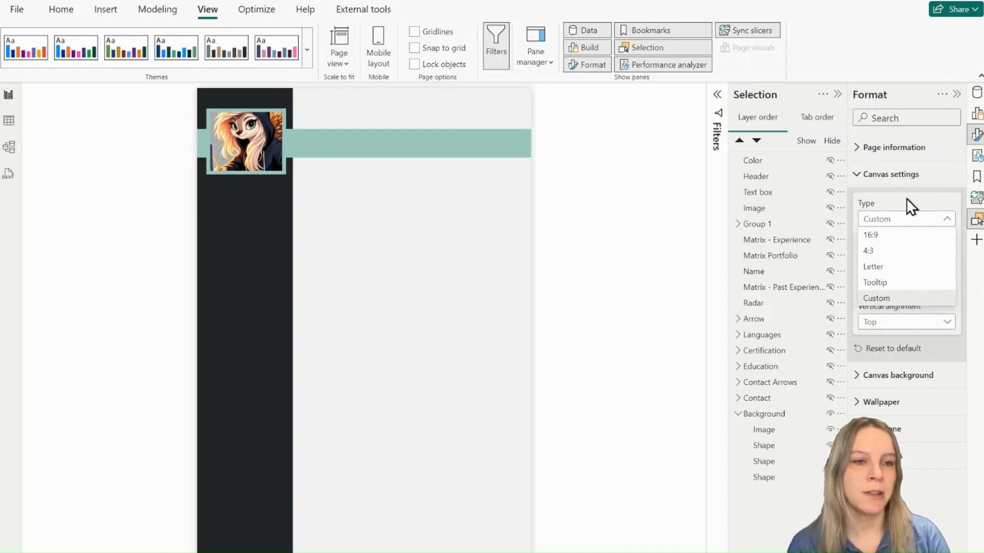
left_click(910, 218)
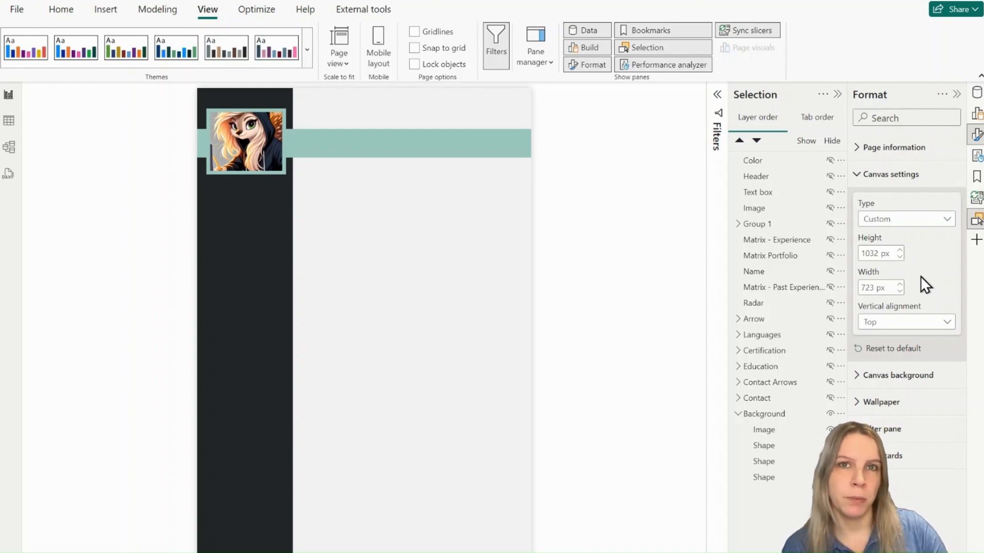
Step: Inspect the canvas background's hex color, try its transparency at the maximum and restore the opaque background
left_click(929, 379)
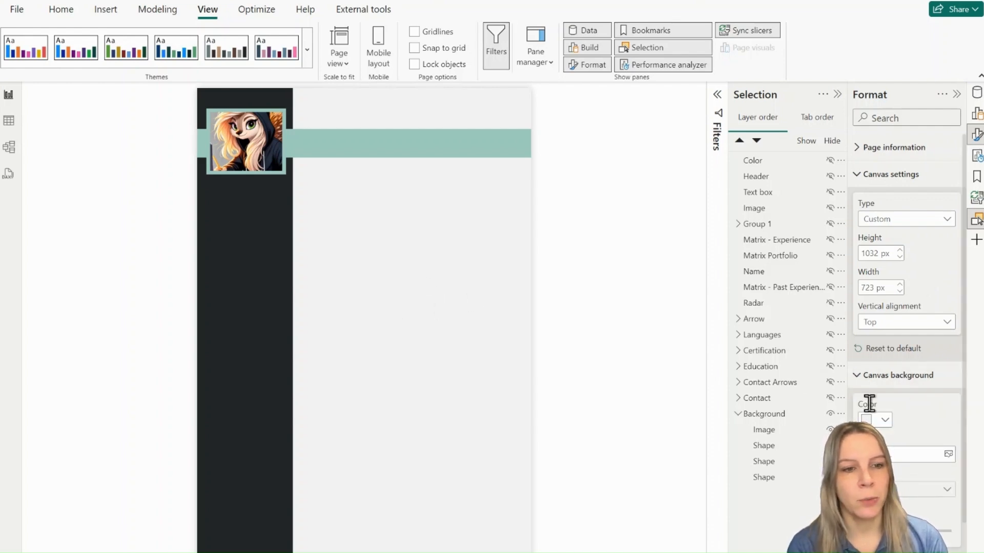
left_click(880, 420)
left_click(835, 397)
left_click(834, 384)
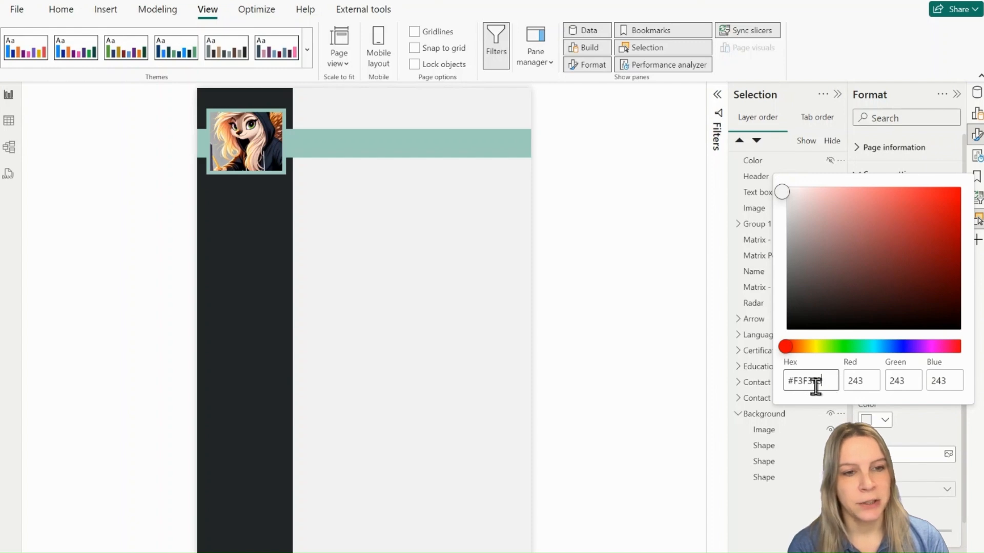
left_click(945, 424)
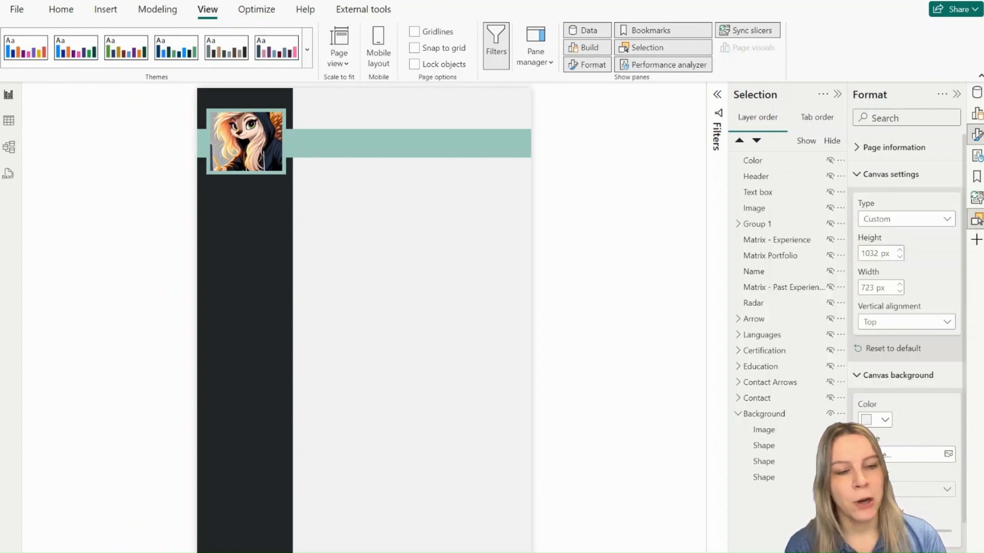
left_click_drag(917, 531, 951, 530)
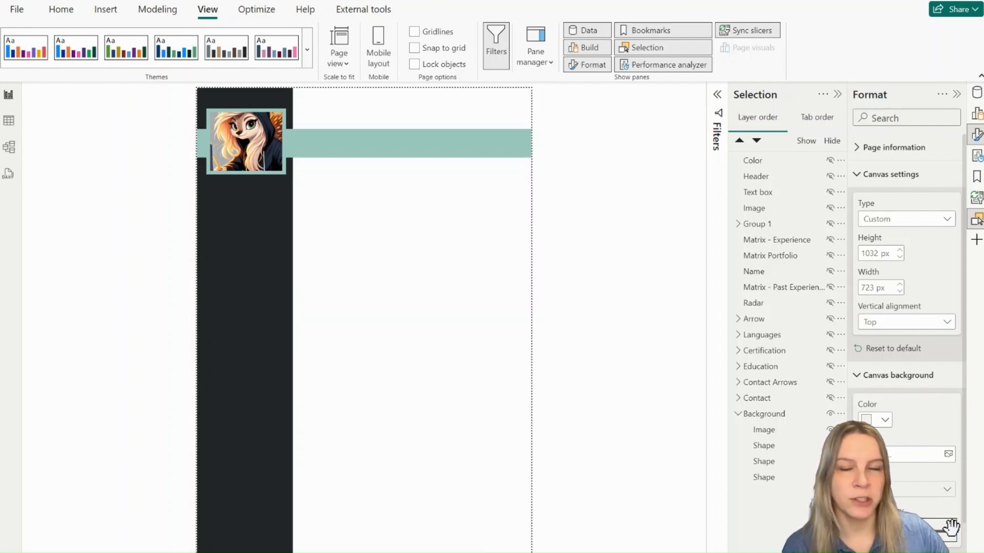
left_click_drag(951, 532, 914, 532)
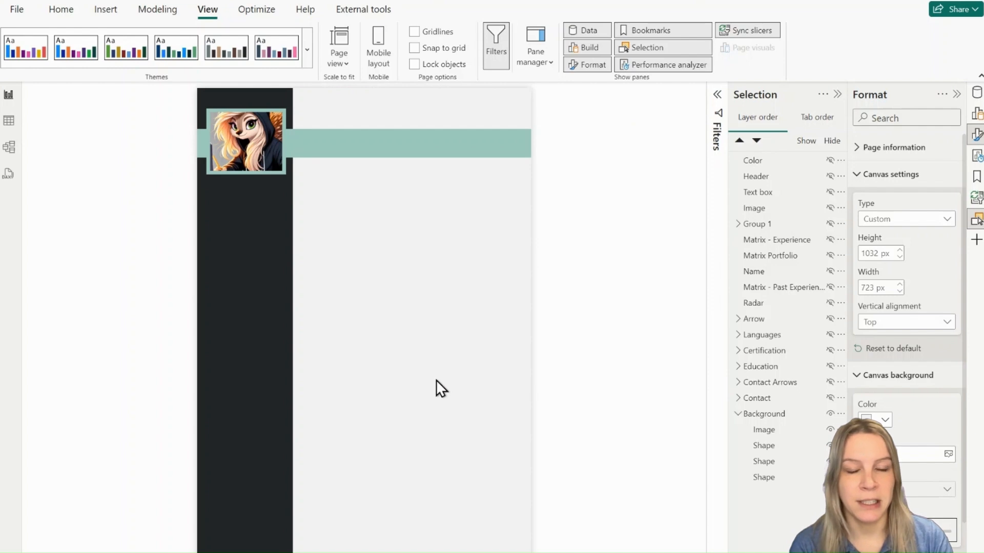
Step: Inspect the dark sidebar shape in the Background group and the shapes available for insertion
left_click(788, 482)
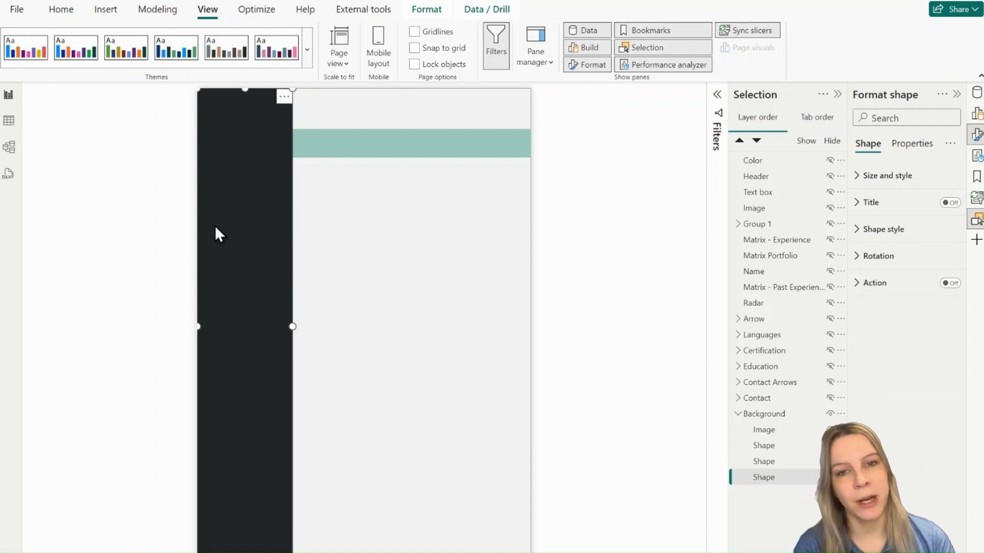
left_click(105, 11)
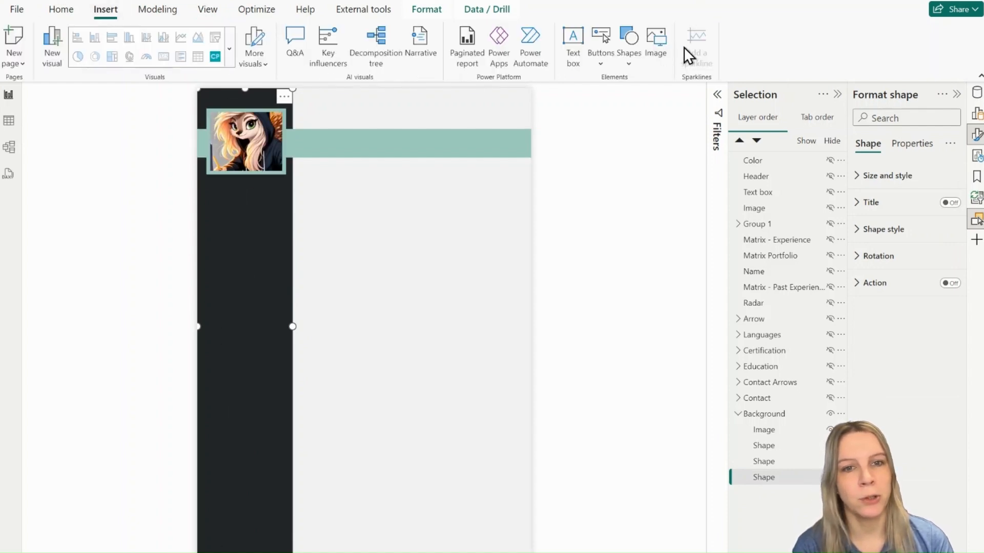
left_click(632, 51)
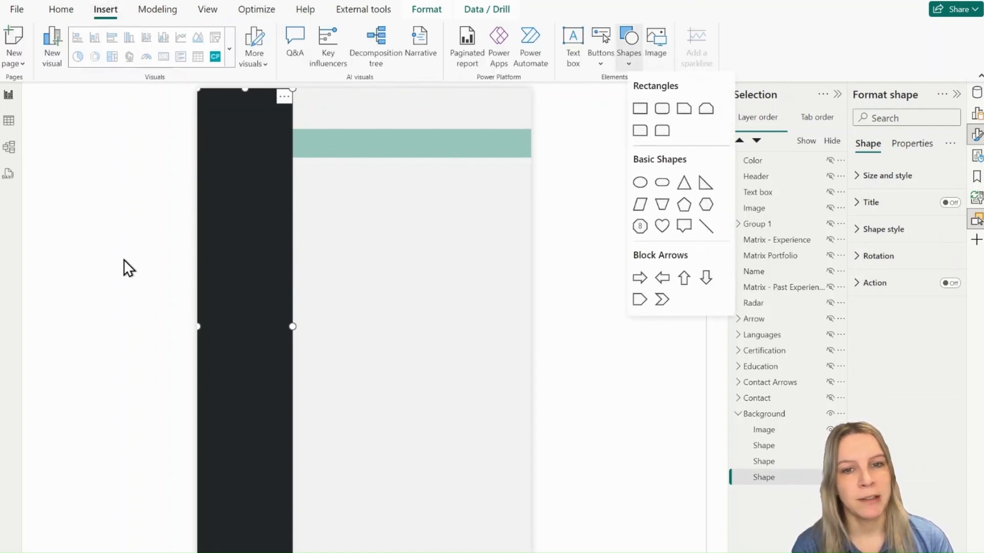
left_click(237, 266)
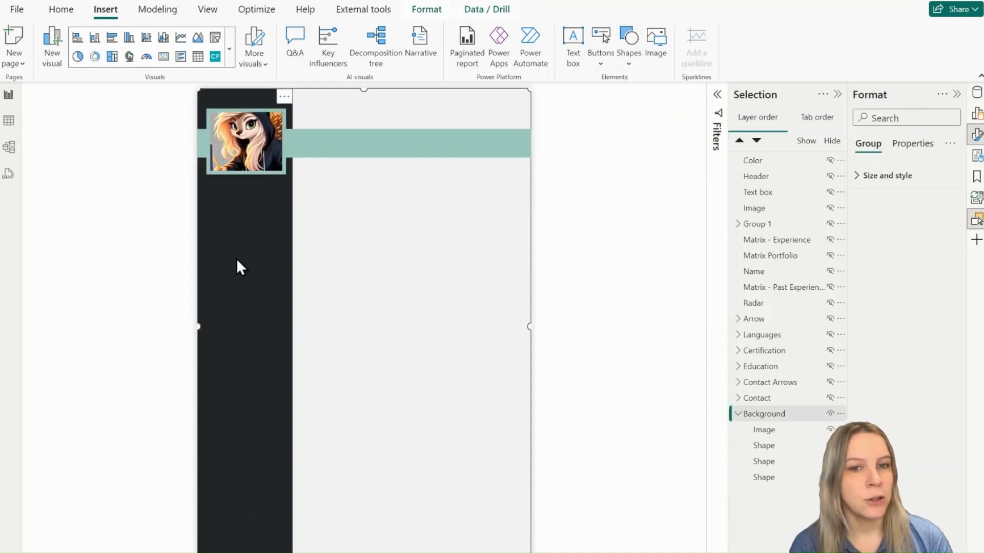
Step: Examine the Background group's green banner, photo frame and image one by one, and select all four elements together
left_click(781, 463)
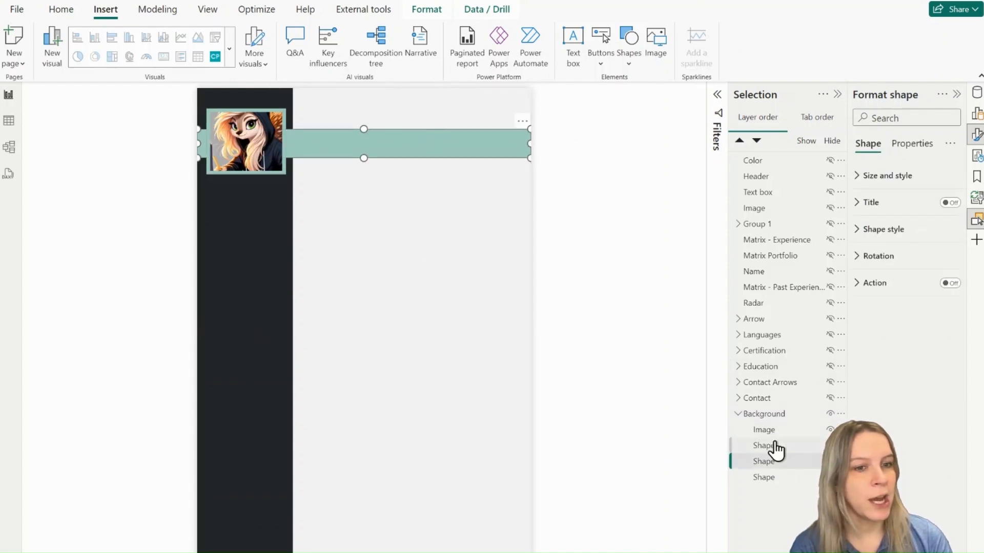
left_click(269, 136)
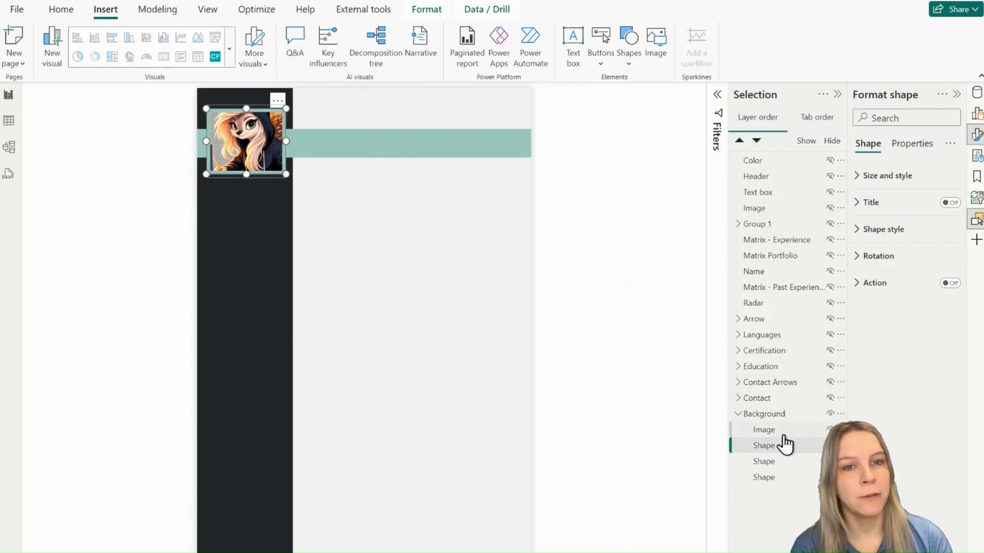
left_click(771, 430)
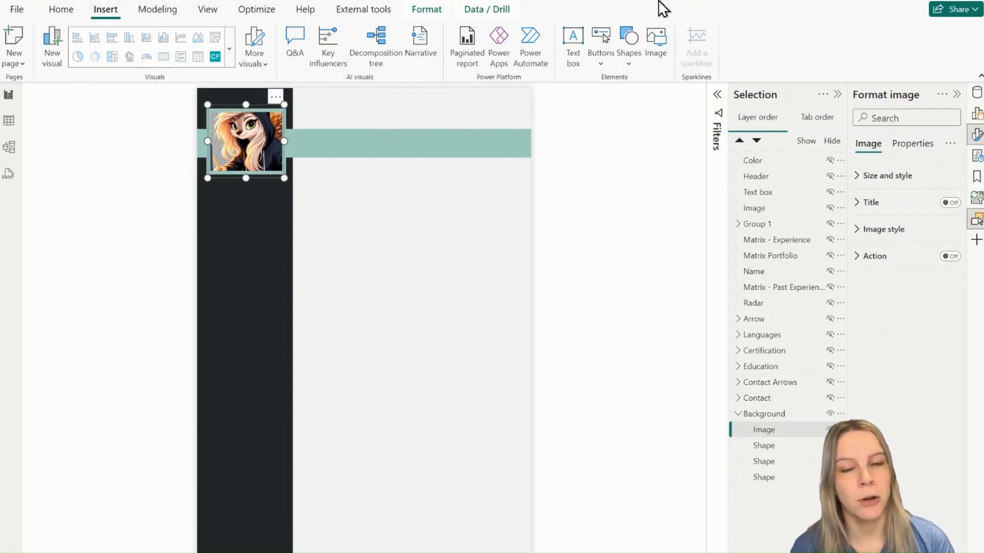
left_click(86, 275)
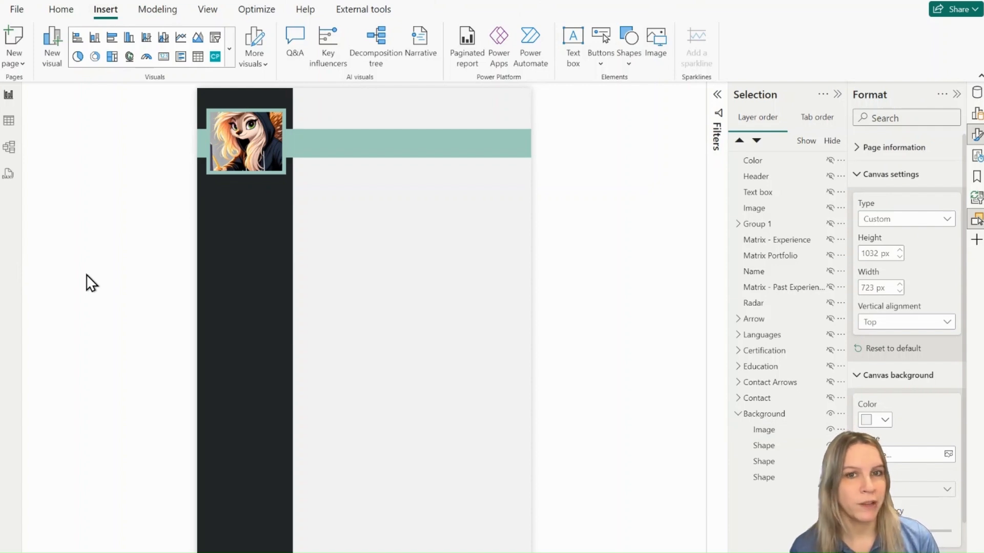
left_click_drag(168, 93, 767, 535)
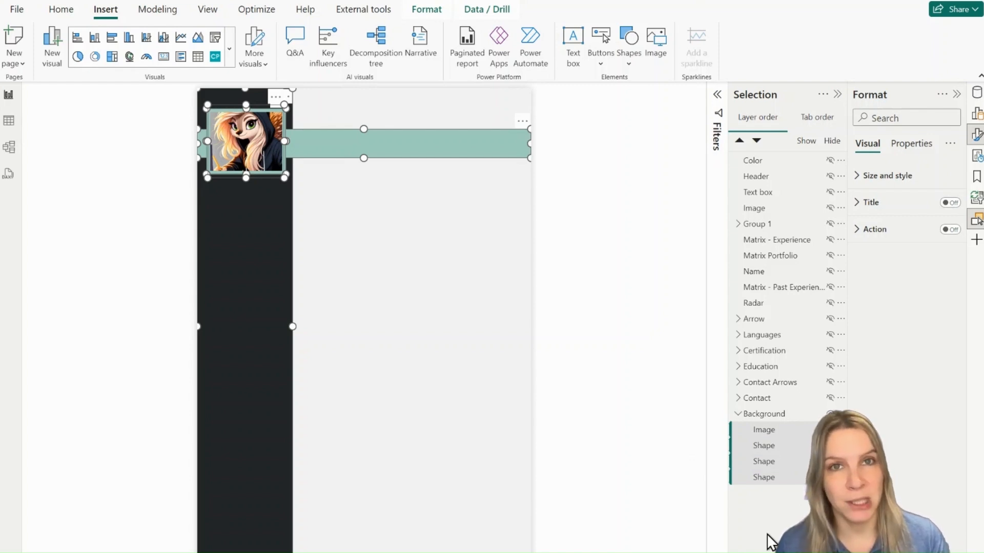
left_click(771, 542)
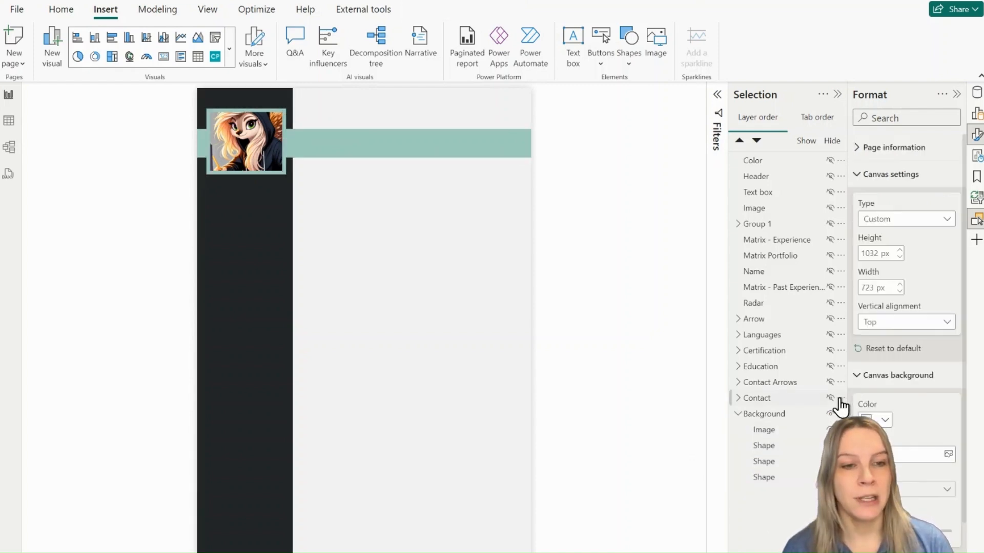
Step: Show the Contact group and expand it to list its elements
left_click(830, 399)
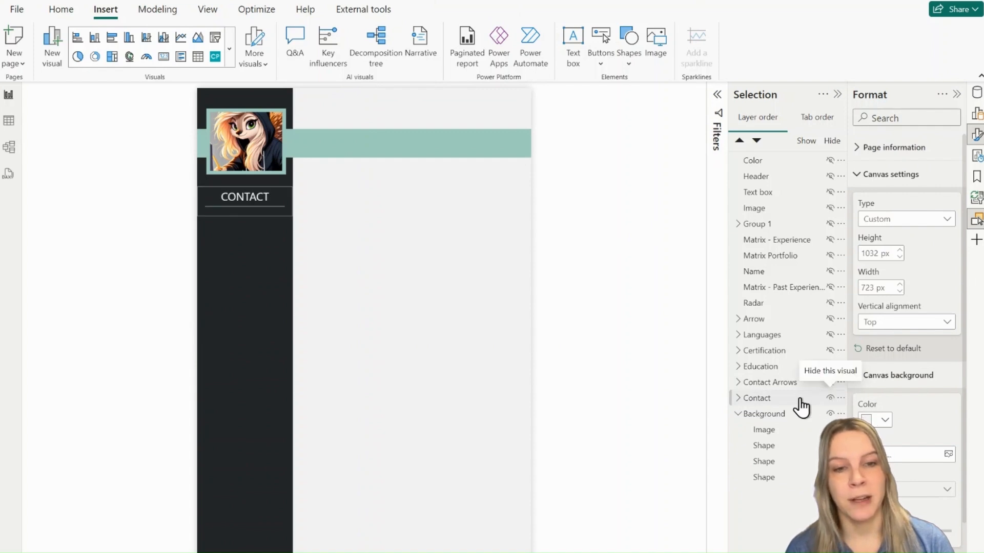
left_click(737, 398)
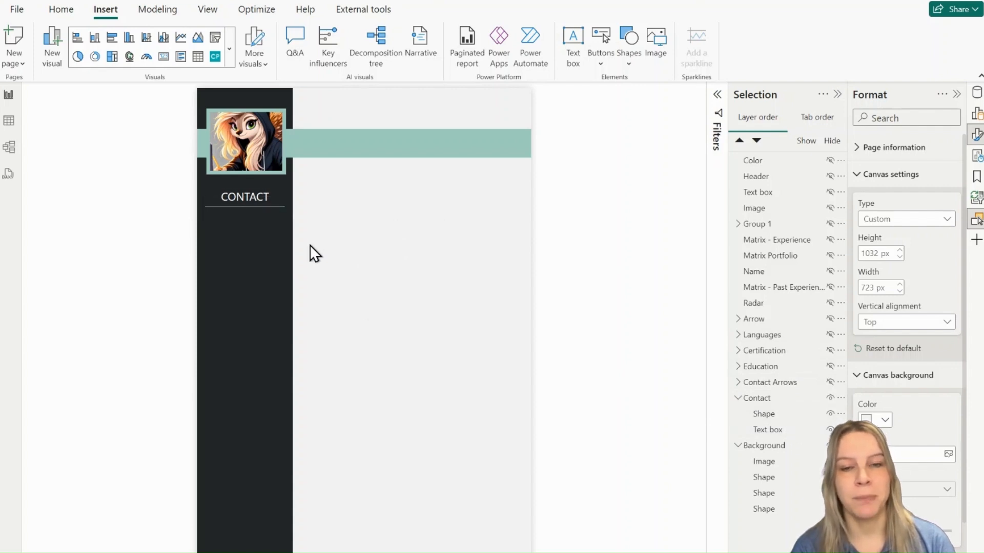
Step: Examine the shape style and border settings of the line under the CONTACT heading, and inspect the heading's text box
left_click(253, 209)
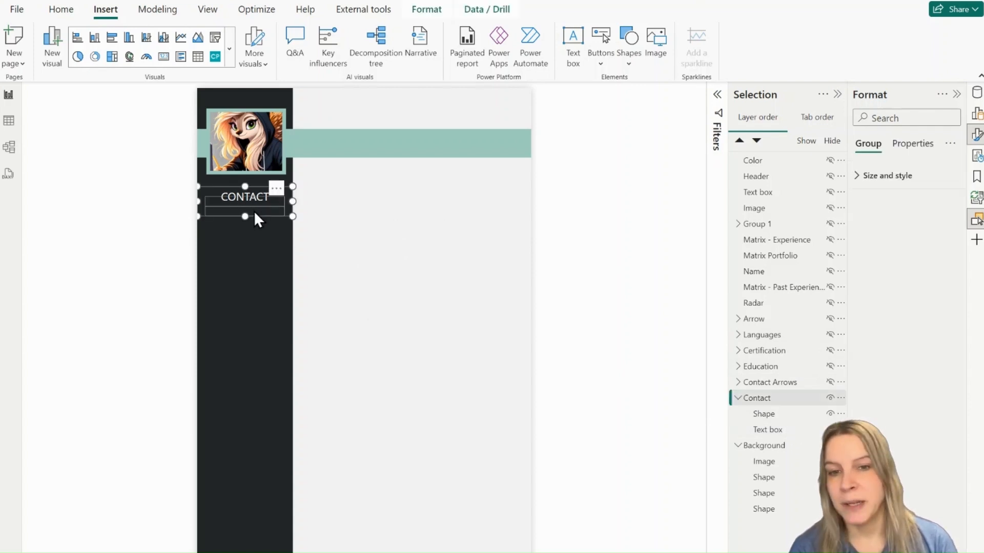
left_click(253, 209)
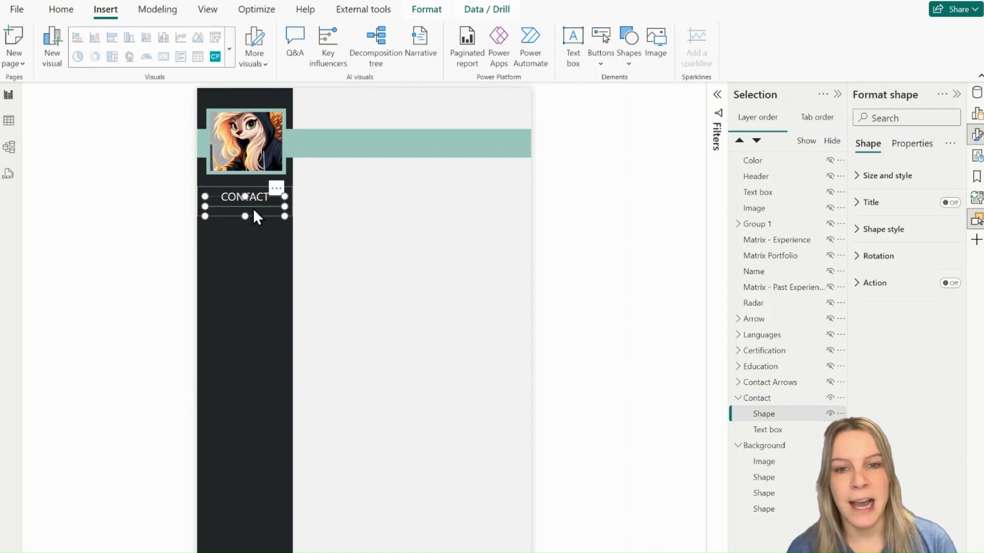
left_click(904, 236)
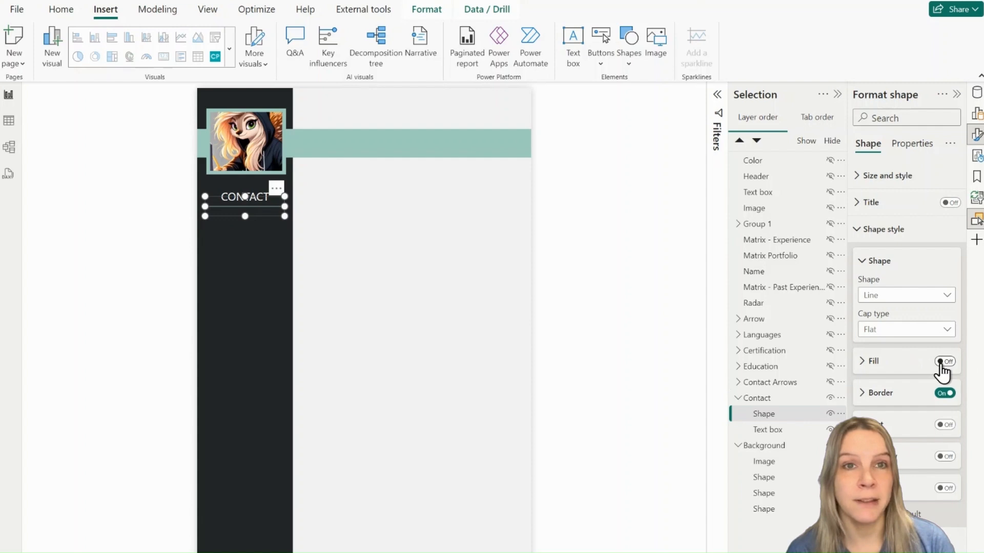
left_click(880, 393)
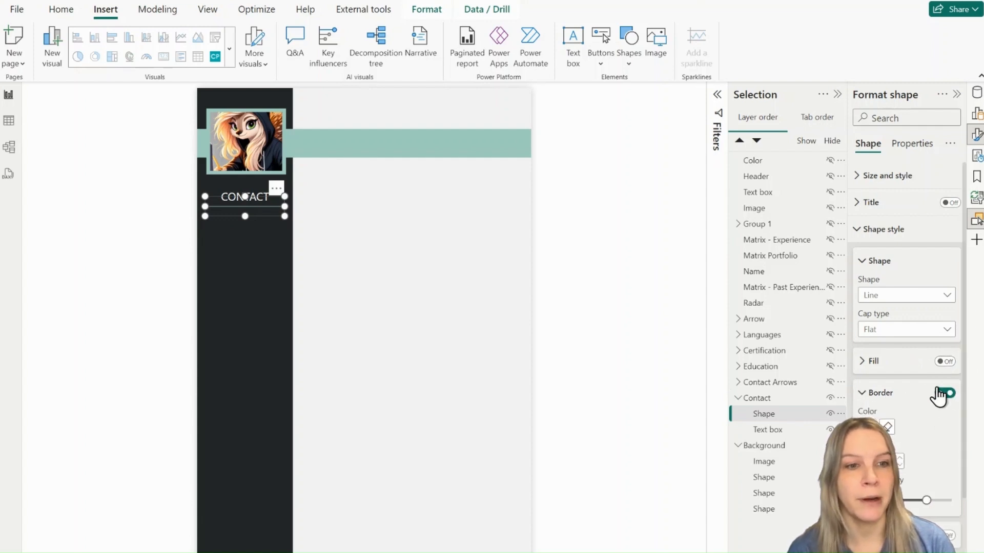
left_click(890, 395)
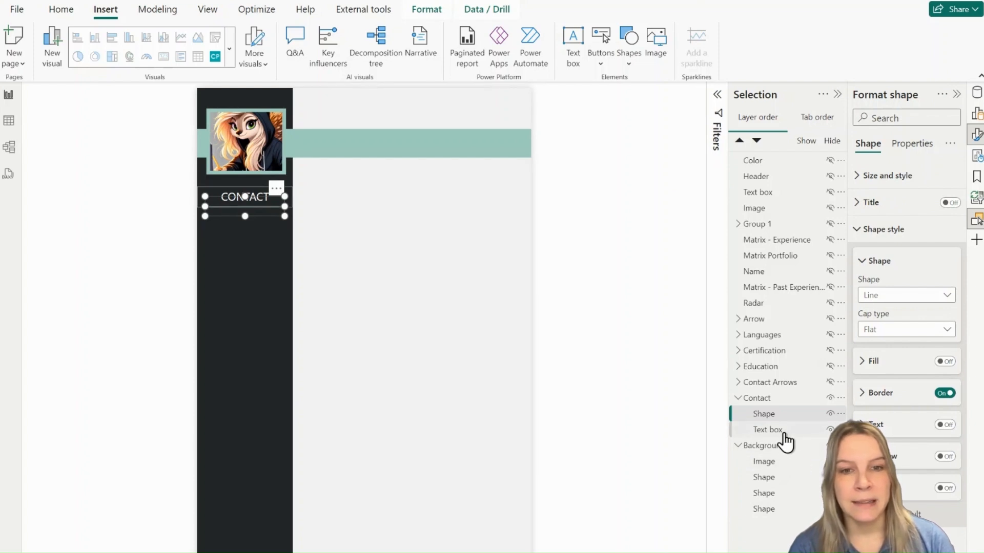
left_click(767, 430)
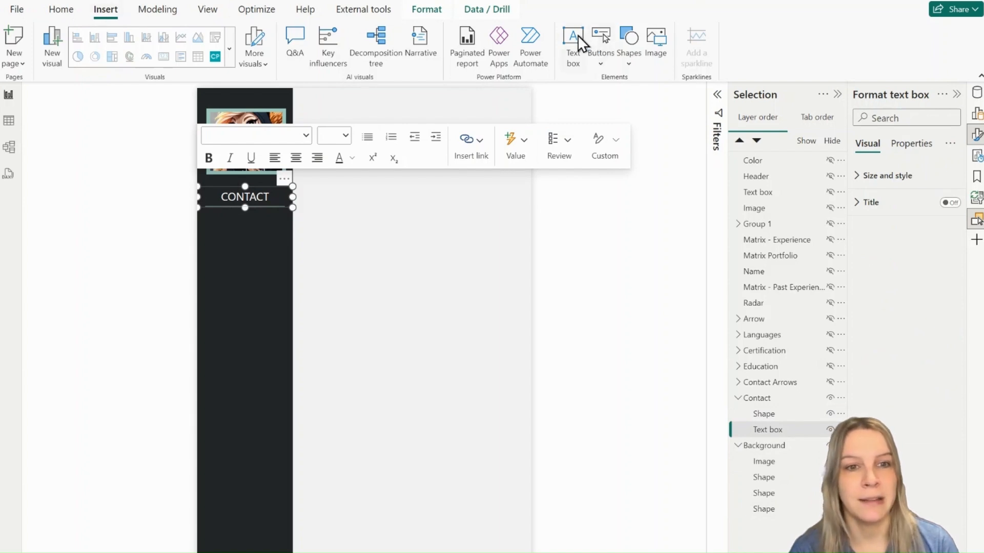
left_click(695, 275)
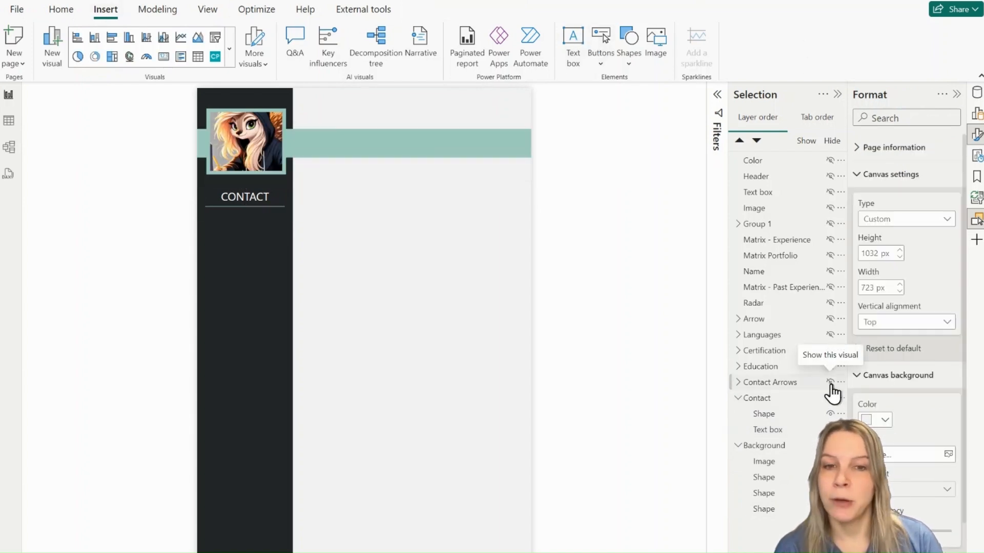
Step: Show the Contact Arrows group
left_click(830, 383)
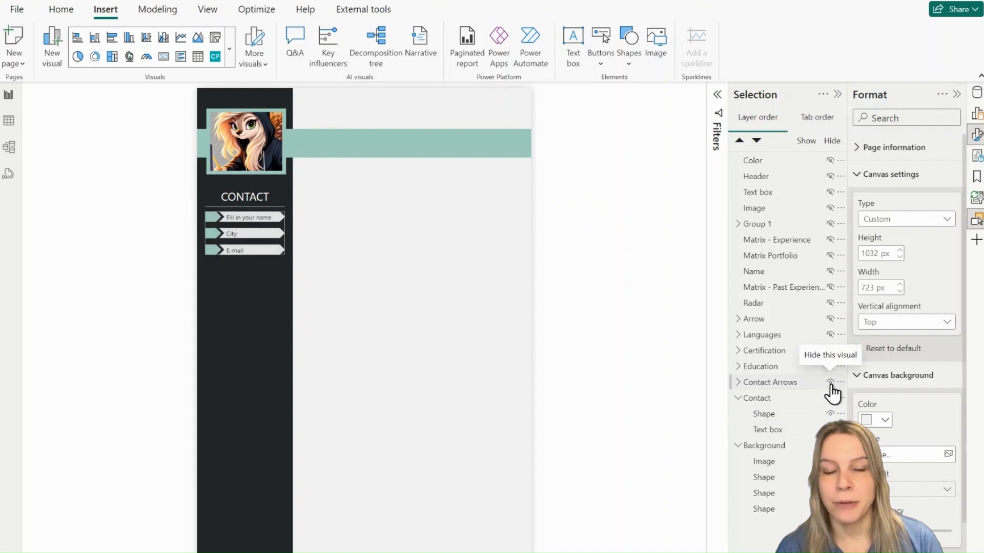
Step: Insert a pentagon arrow shape, shrink it and place it beside the dark sidebar below the contact rows
left_click(629, 49)
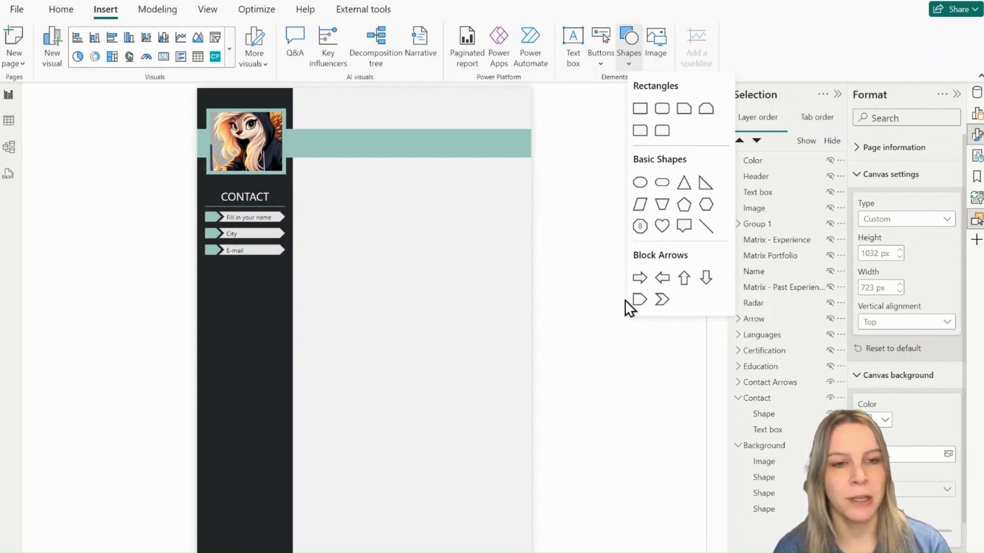
left_click(641, 303)
left_click_drag(397, 482, 423, 289)
left_click_drag(533, 291, 359, 282)
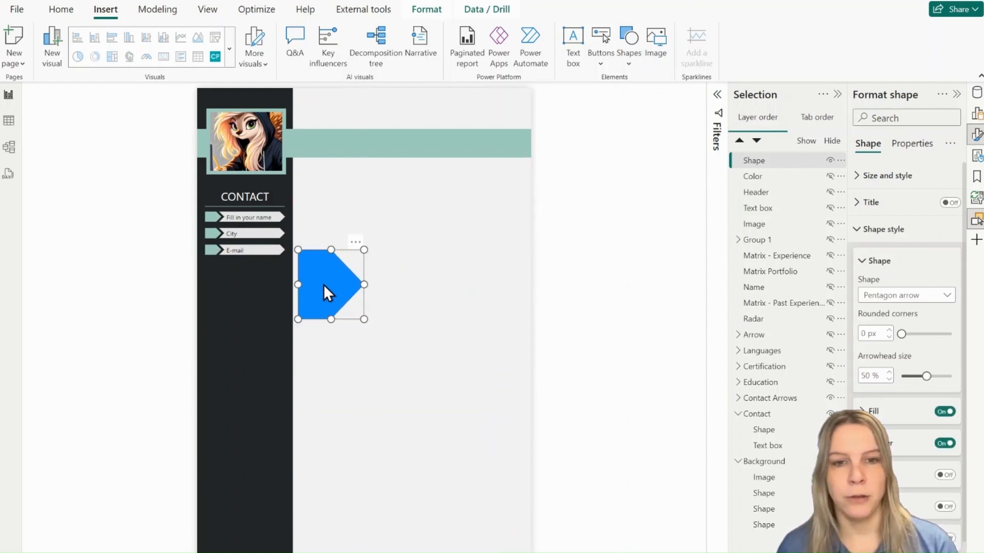
Step: Duplicate the pentagon arrow, place the copy beside the original and change its shape to Chevron arrow
key("ctrl+c")
key("ctrl+v")
left_click_drag(329, 285, 397, 278)
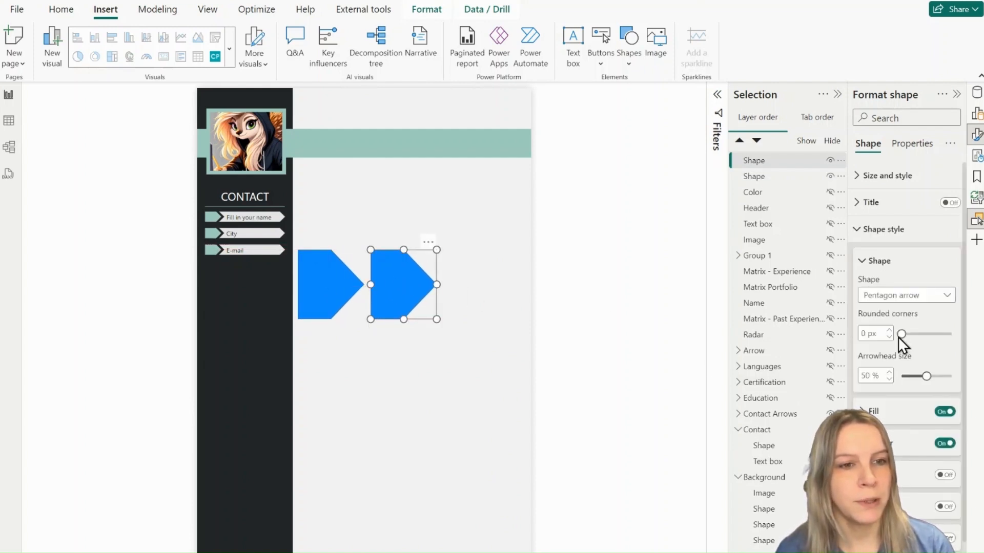
left_click(912, 302)
left_click(915, 6)
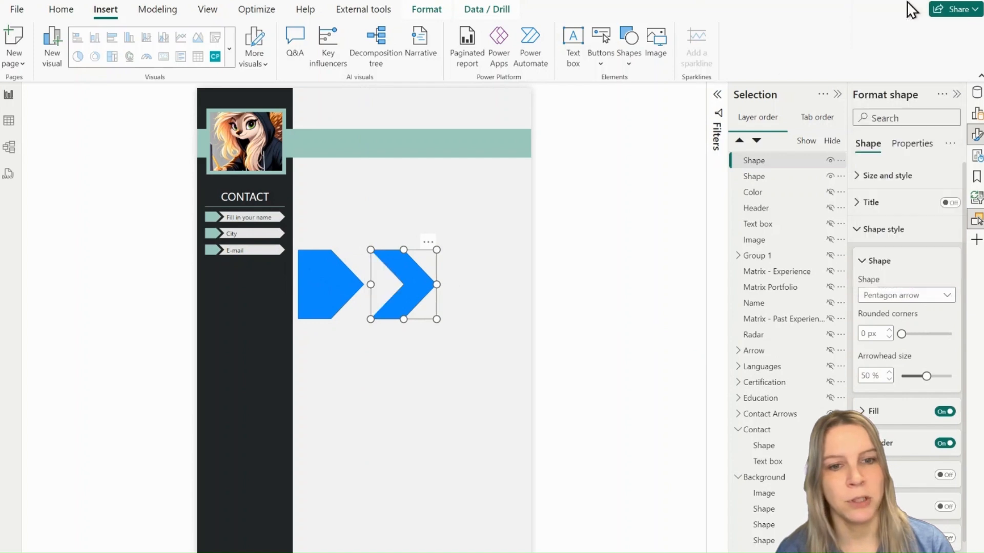
Step: Nest the chevron's notch around the pentagon arrow's tip and stretch the chevron almost to the page's far edge
left_click_drag(350, 286, 340, 284)
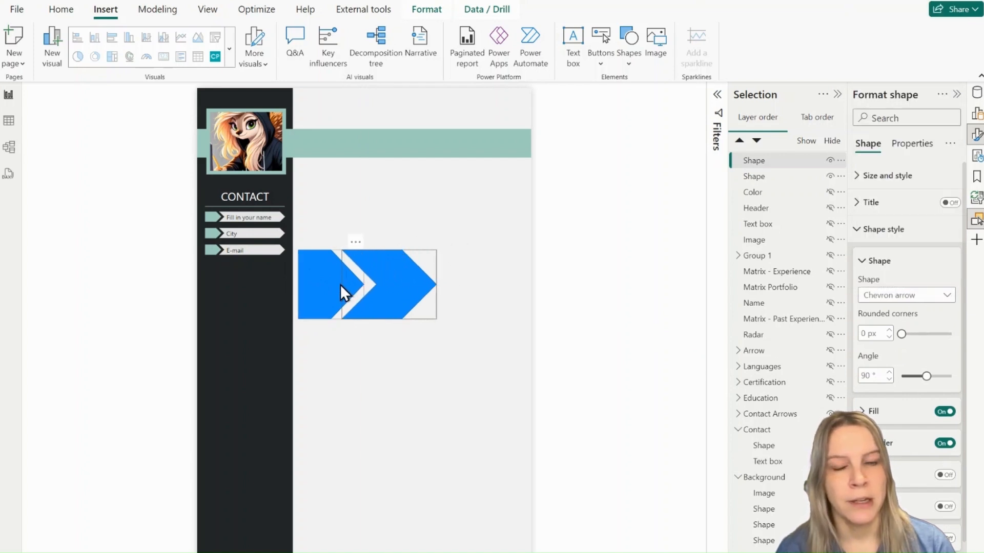
left_click_drag(437, 283, 523, 282)
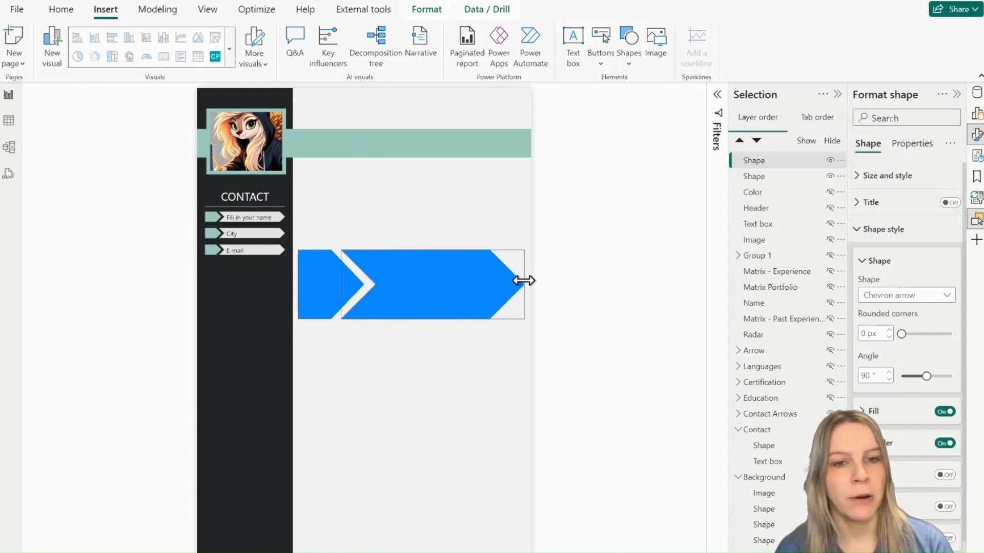
left_click(582, 297)
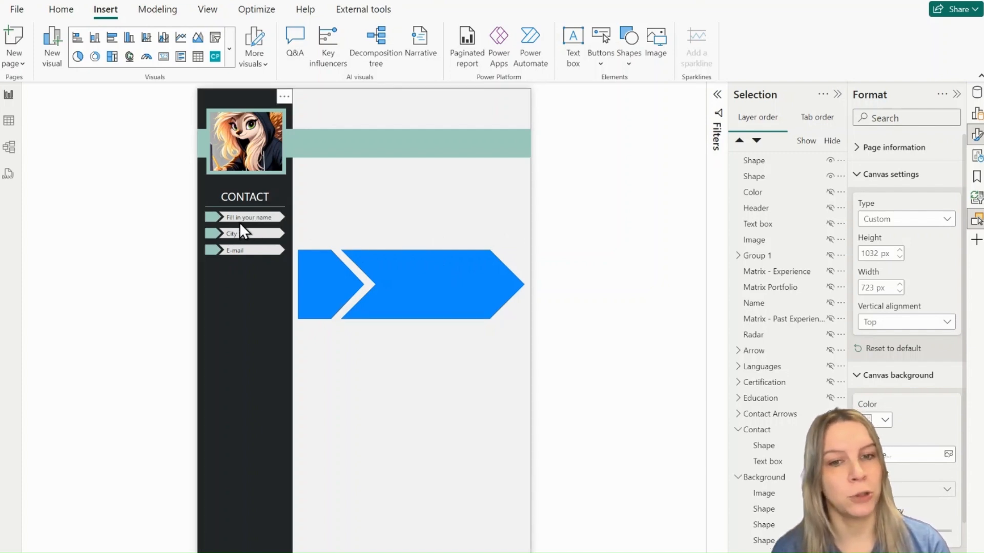
Step: Turn on text for the wide chevron arrow and enter "Text" as its label
left_click(505, 284)
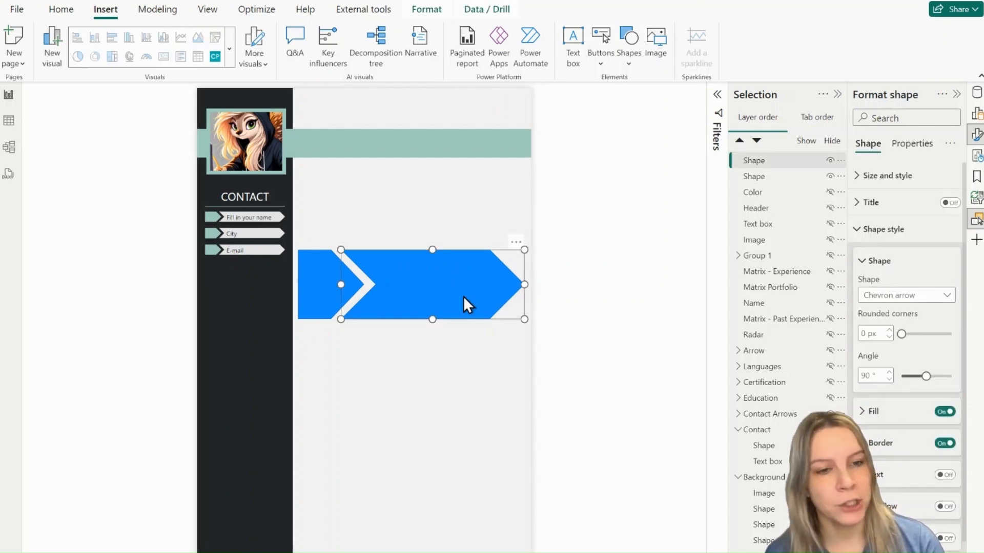
scroll(902, 435, "down", 1)
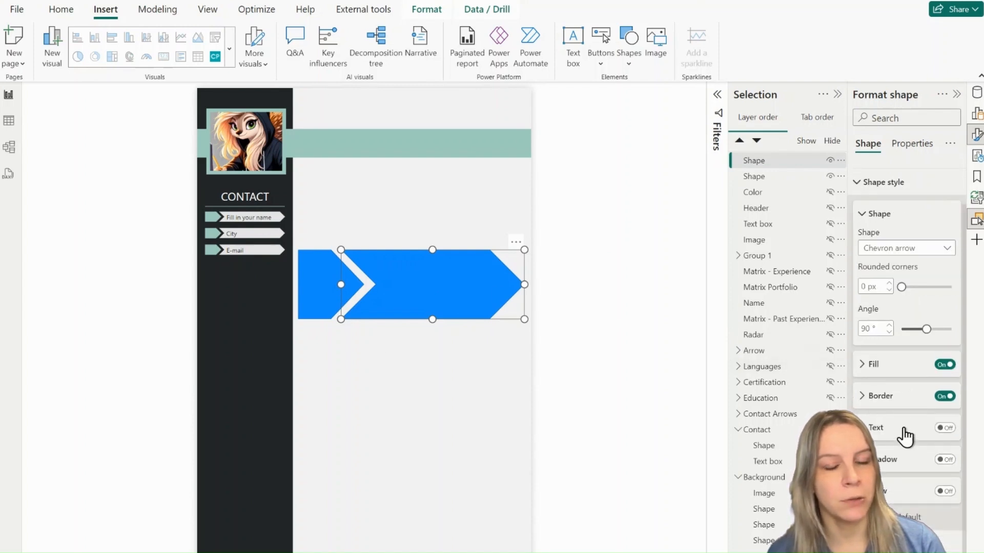
left_click(943, 430)
left_click(898, 465)
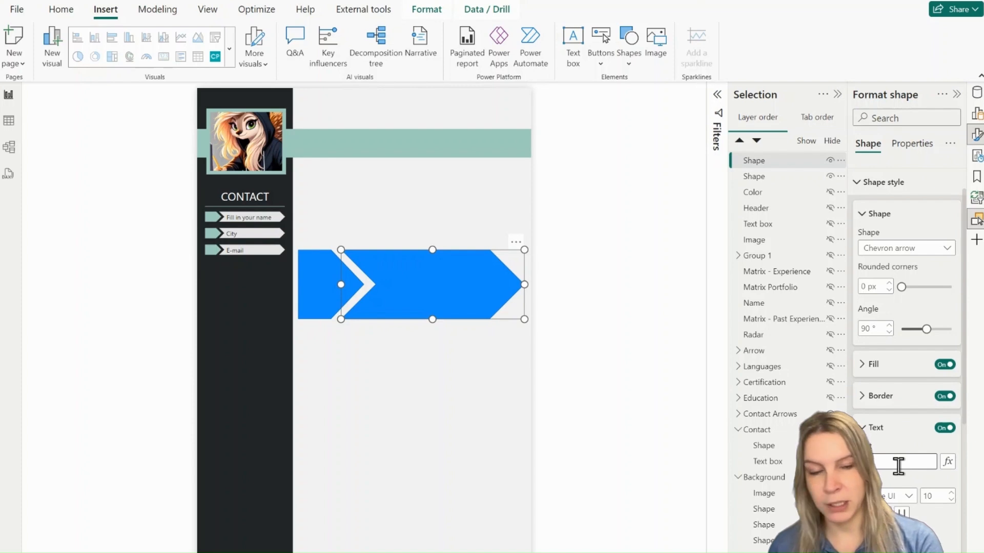
type("Text")
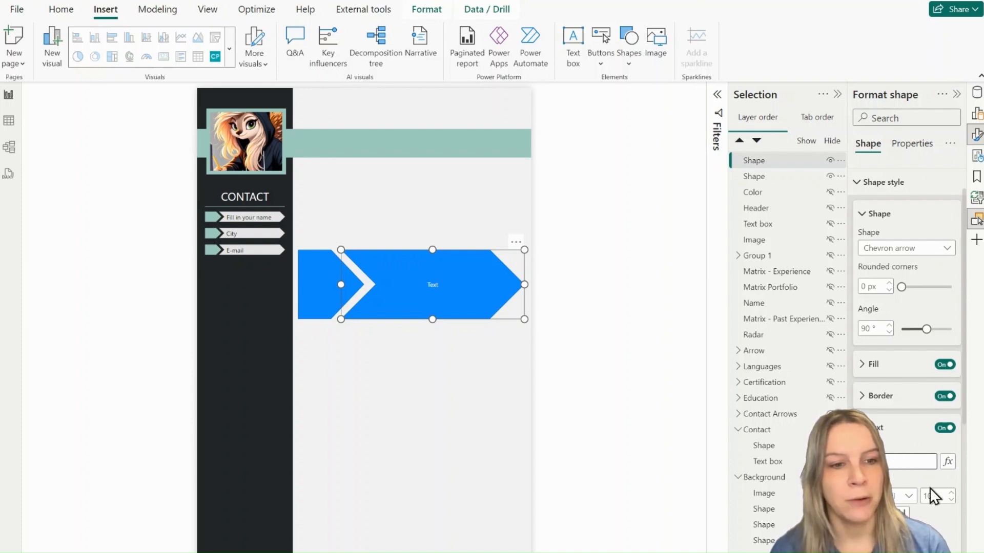
Step: Set the chevron label's font size to 20
left_click(951, 494)
left_click(950, 493)
left_click(951, 494)
left_click(951, 494)
left_click(951, 494)
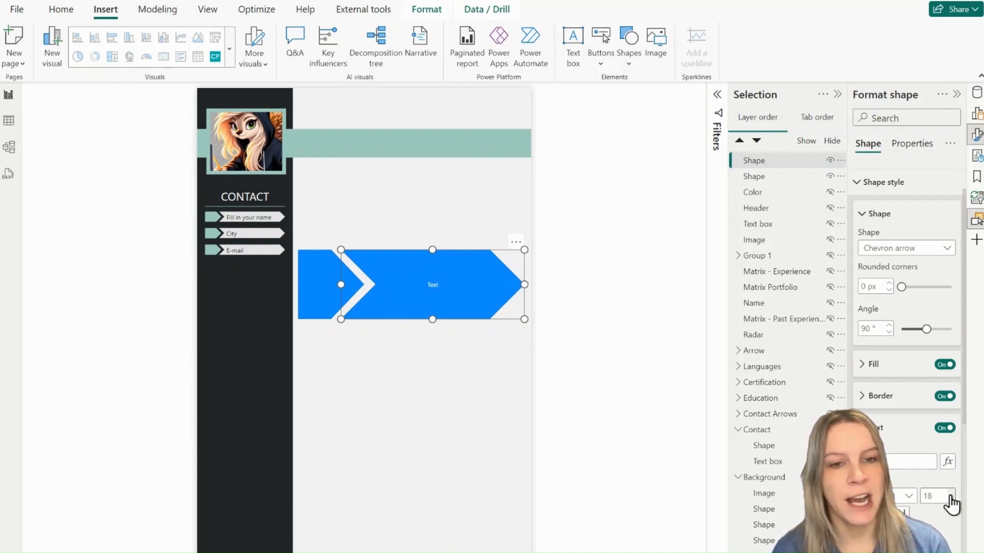
left_click(951, 494)
left_click(950, 494)
left_click(951, 494)
left_click(951, 494)
left_click(951, 494)
scroll(947, 513, "down", 3)
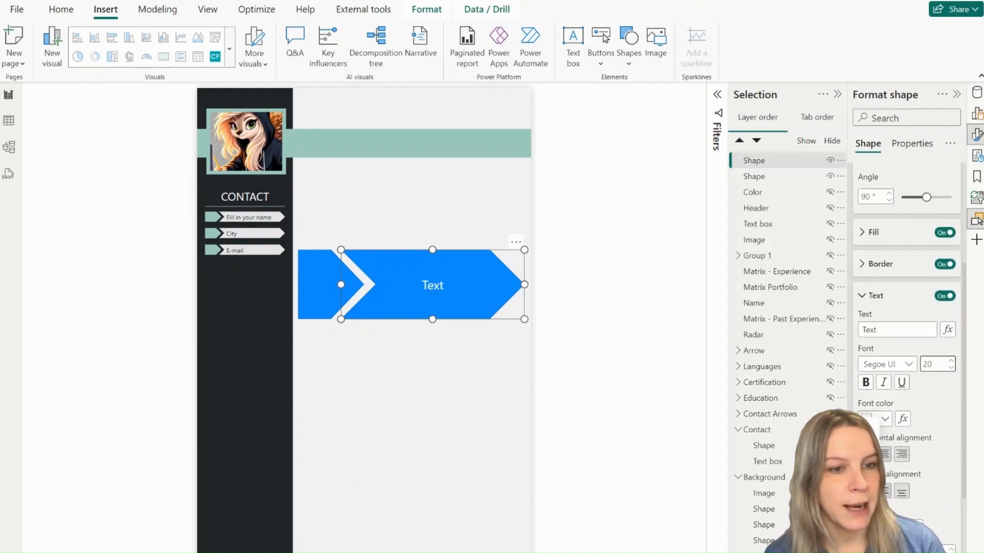
Step: Left-align the chevron's label and set its left padding to 10 px
left_click(866, 455)
scroll(891, 495, "down", 2)
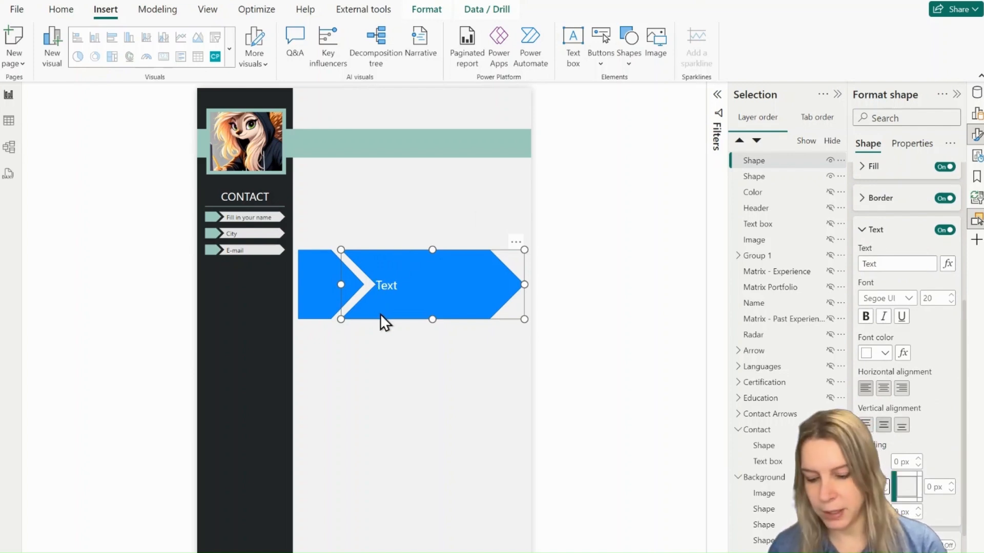
type("10")
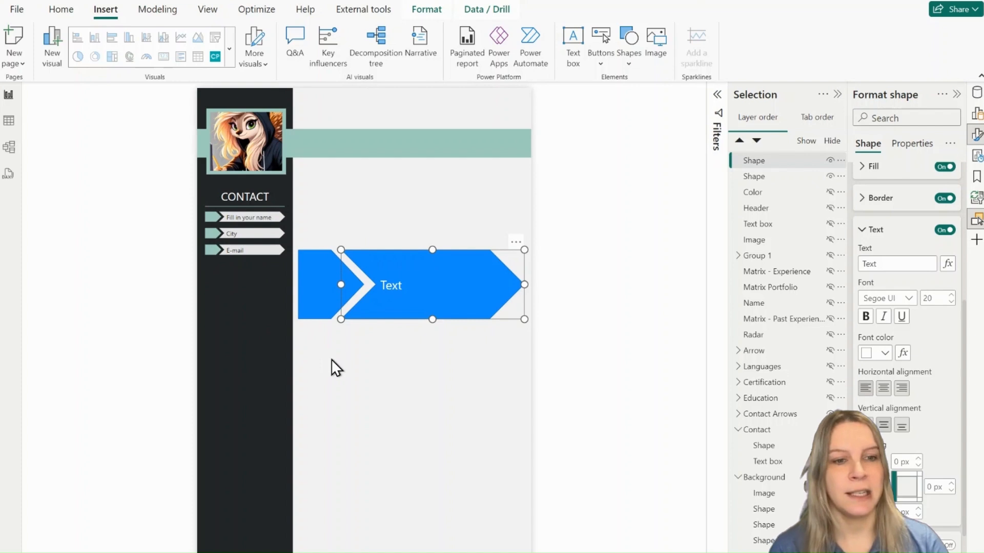
Step: Delete the chevron arrow and the pentagon arrow beside the sidebar
key("Delete")
left_click(312, 292)
key("Delete")
Step: Expand the Contact Arrows group to list its shapes
left_click(737, 361)
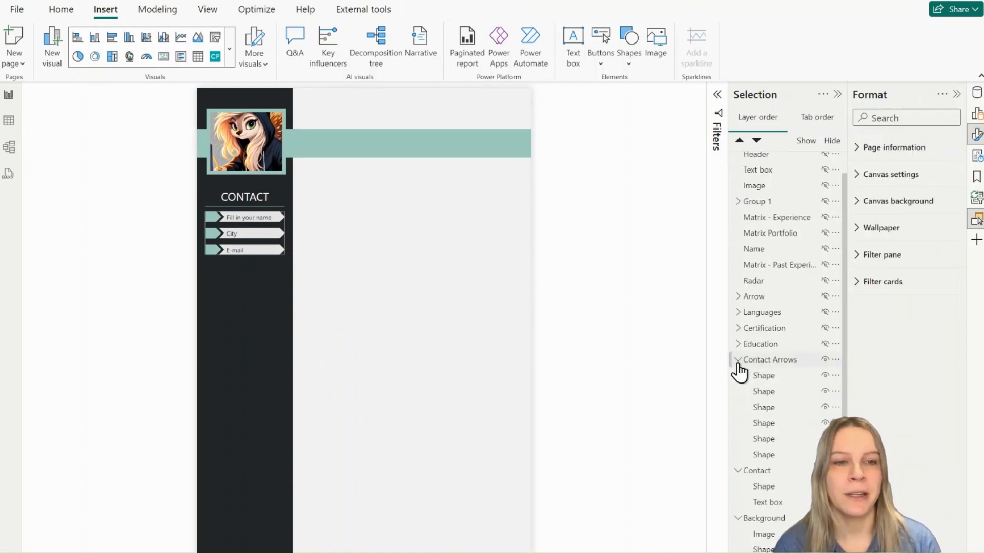
scroll(741, 380, "up", 1)
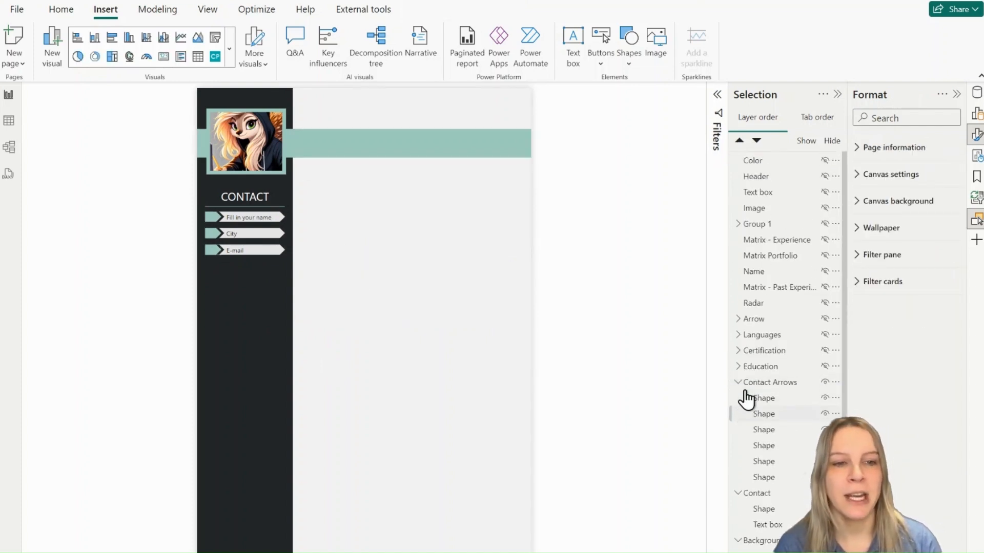
Step: Show the Education group and inspect the text formatting of the Study and Grade lines in its second entry
left_click(825, 366)
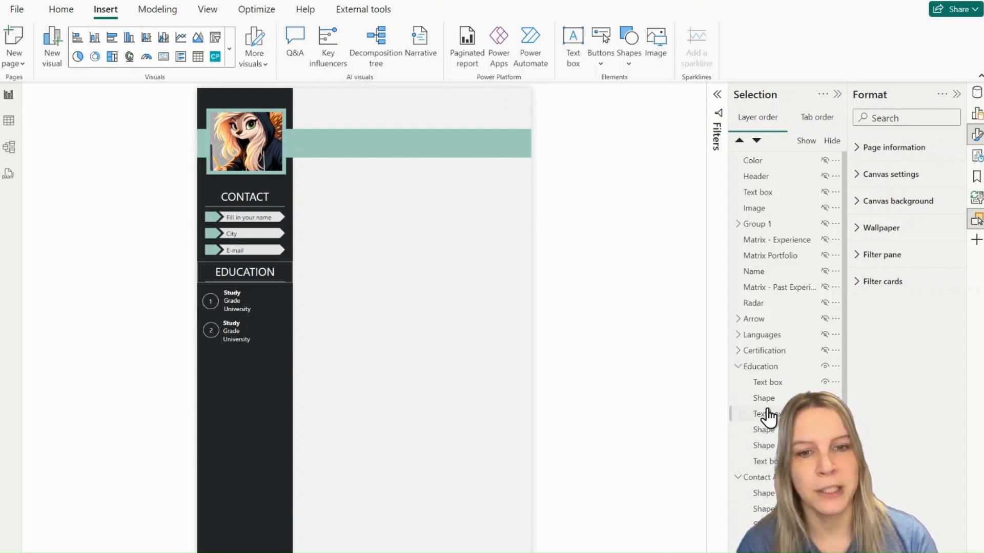
left_click(256, 331)
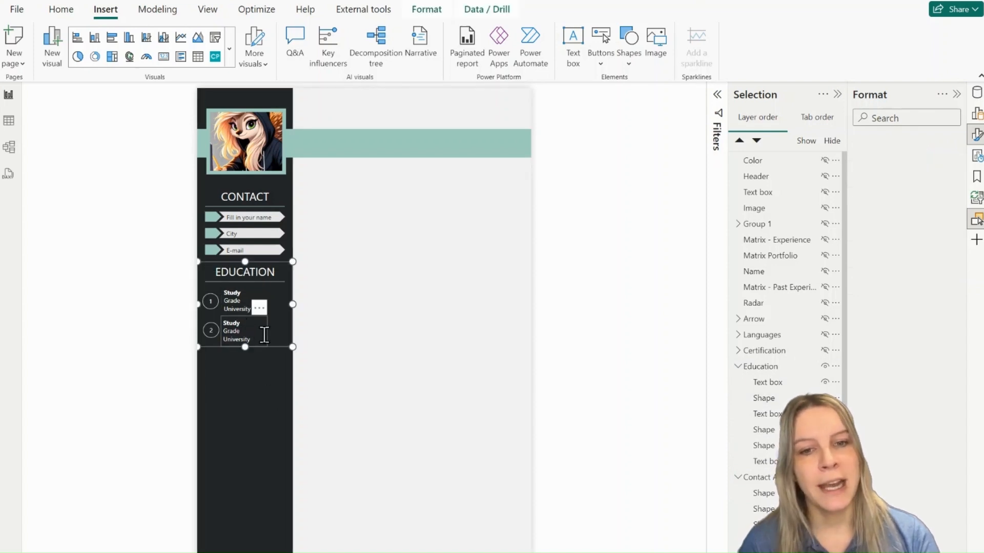
double_click(234, 331)
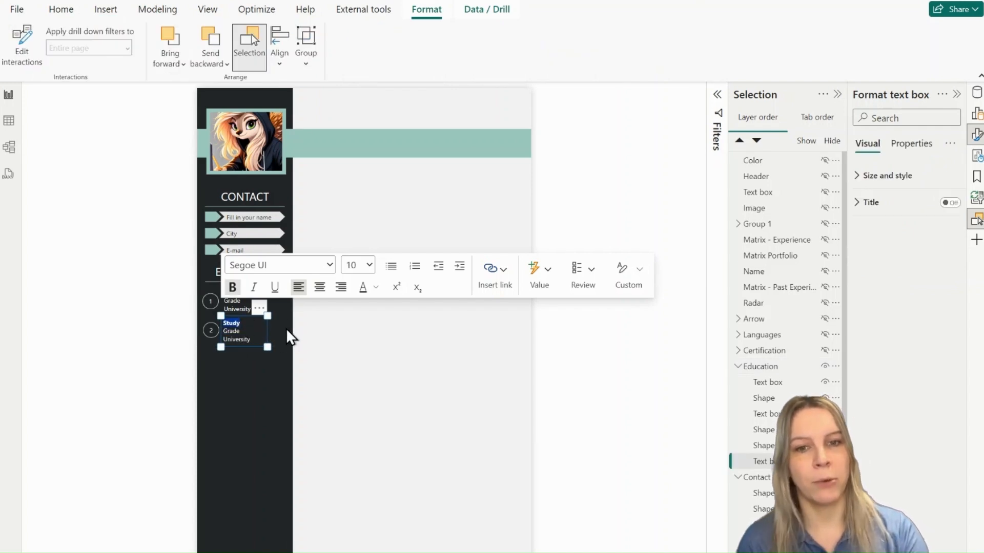
double_click(231, 331)
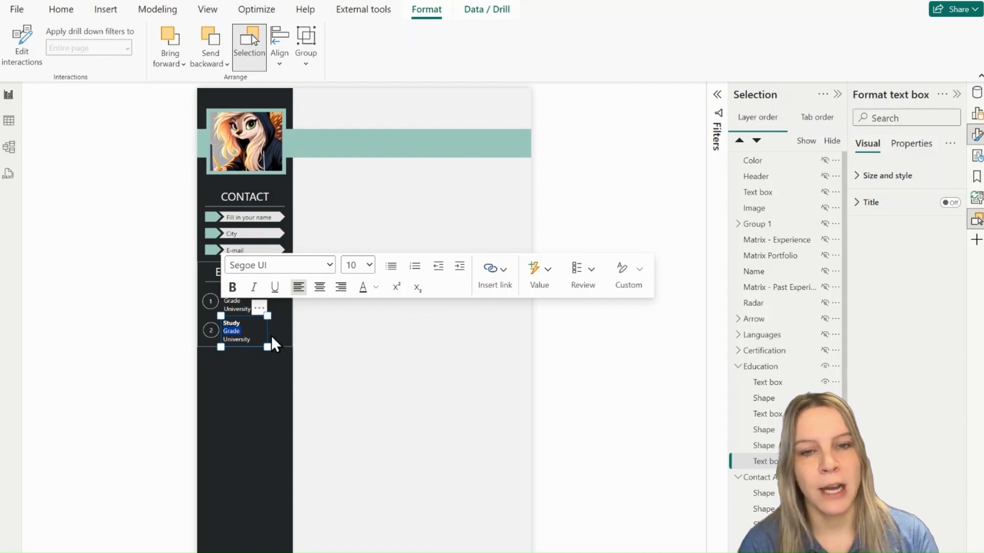
left_click(160, 357)
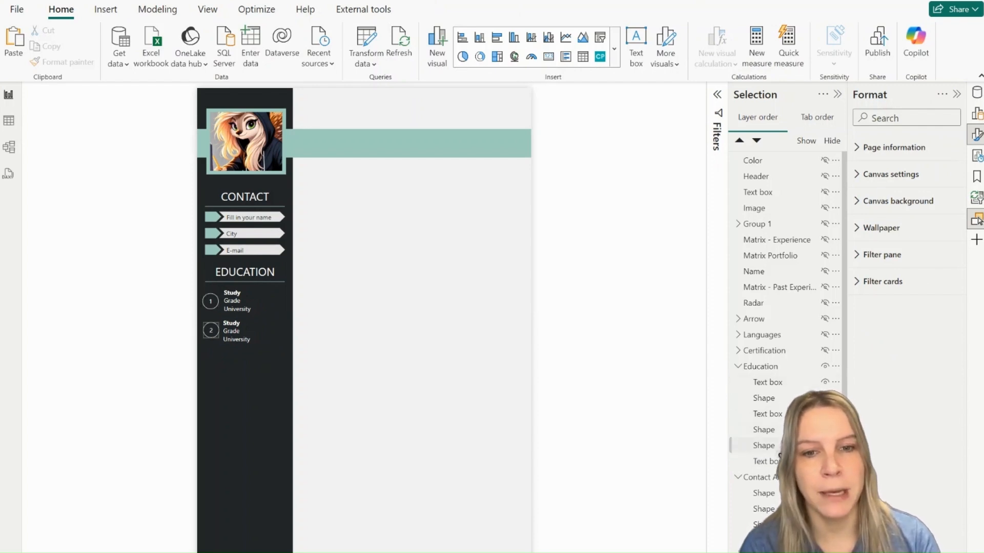
Step: Examine the numbered circles in the Education group, including the first circle's shape style and text settings
left_click(776, 447)
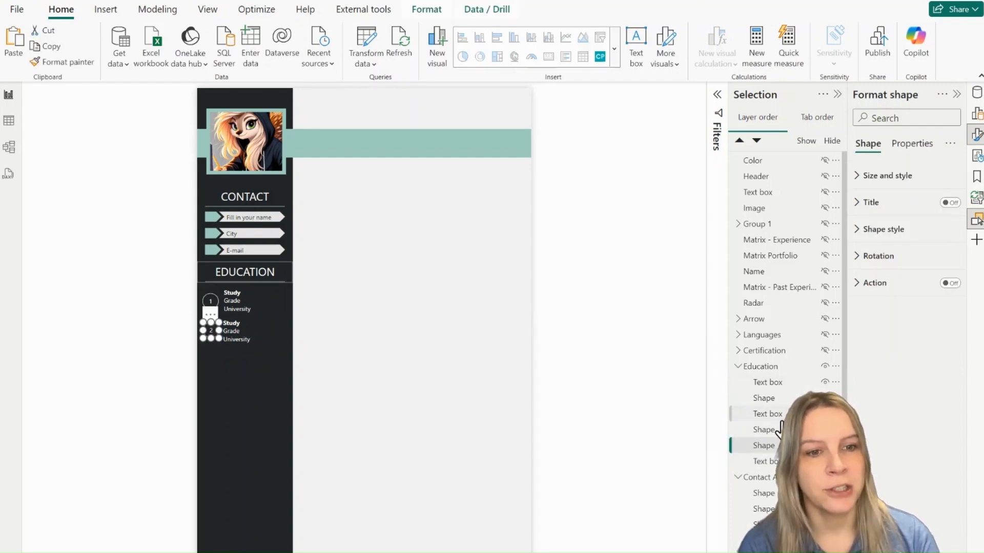
left_click(778, 429)
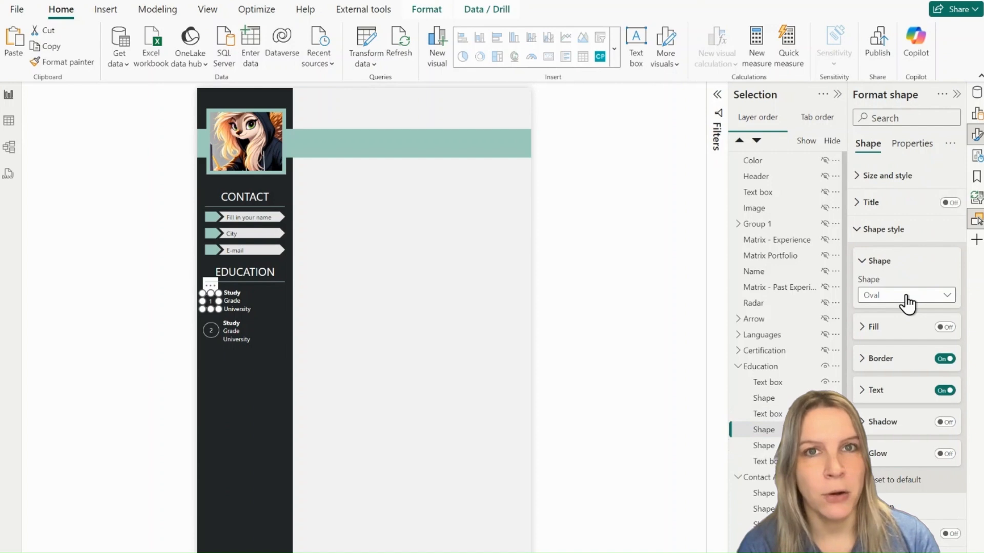
left_click(894, 397)
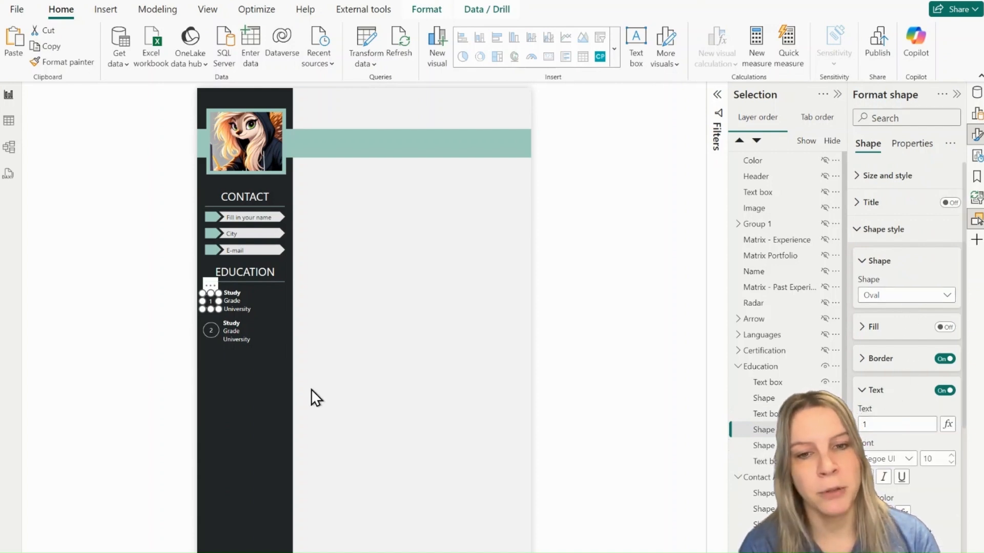
left_click(156, 376)
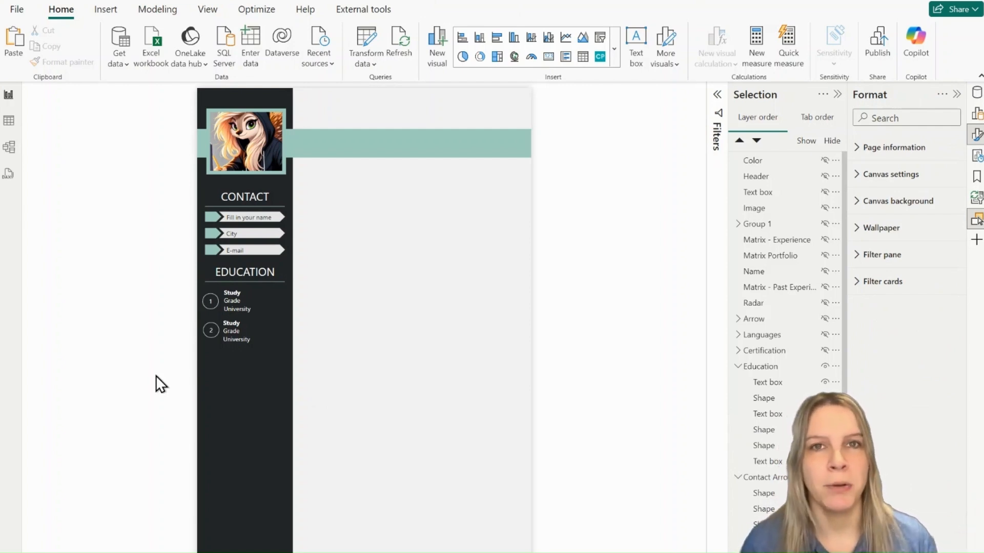
Step: Show the Certification group and expand it to list its elements
left_click(825, 351)
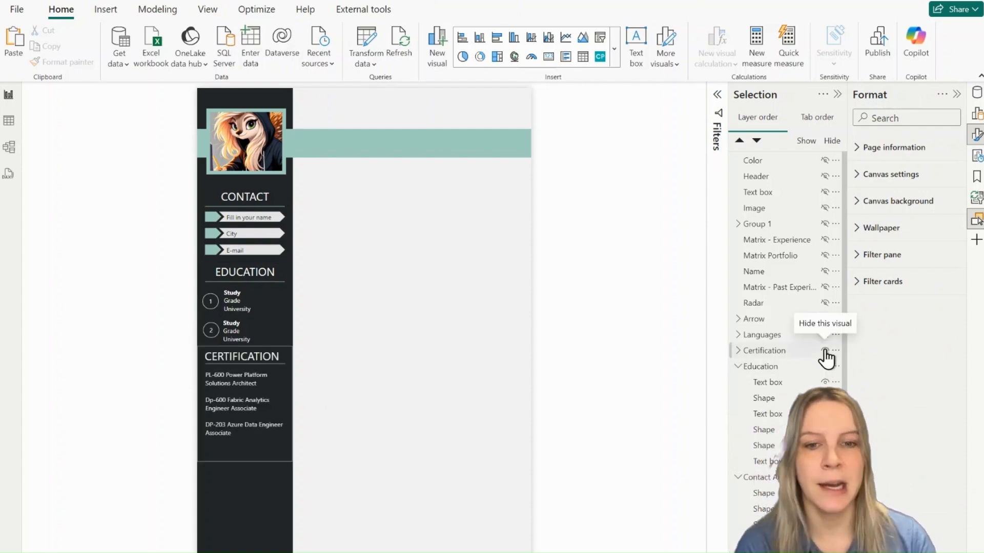
left_click(738, 350)
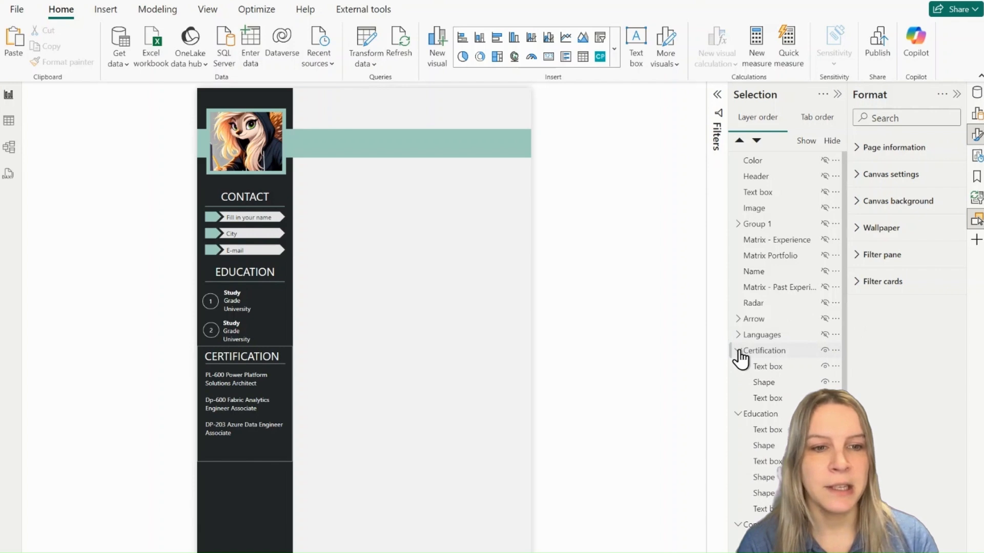
Step: Expand the Languages group to list its elements and show the group on the page
scroll(768, 358, "down", 2)
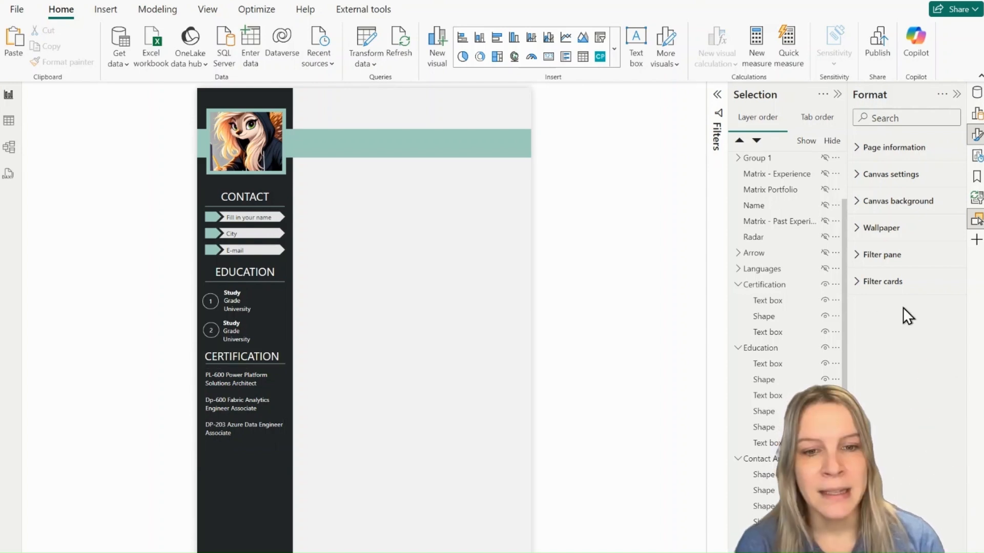
left_click(737, 268)
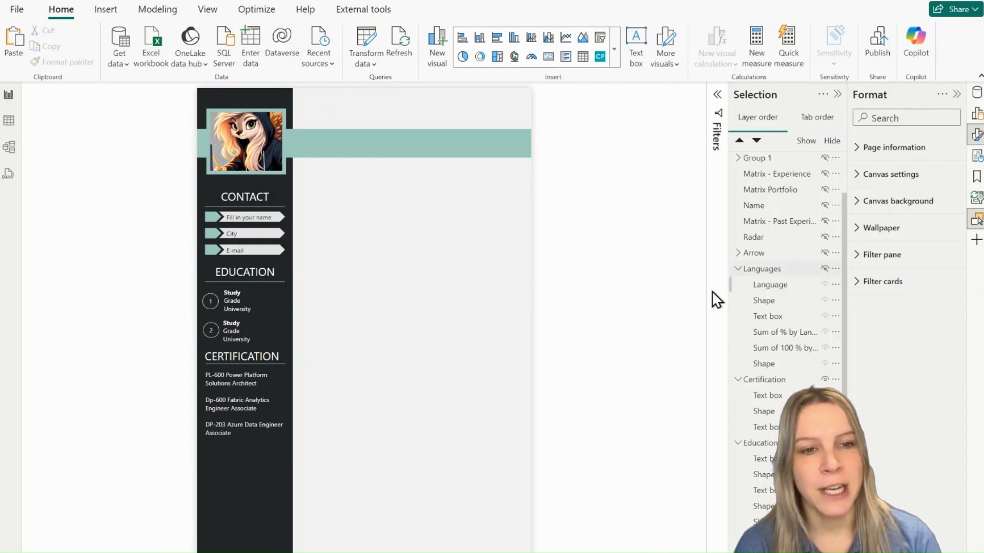
left_click(825, 268)
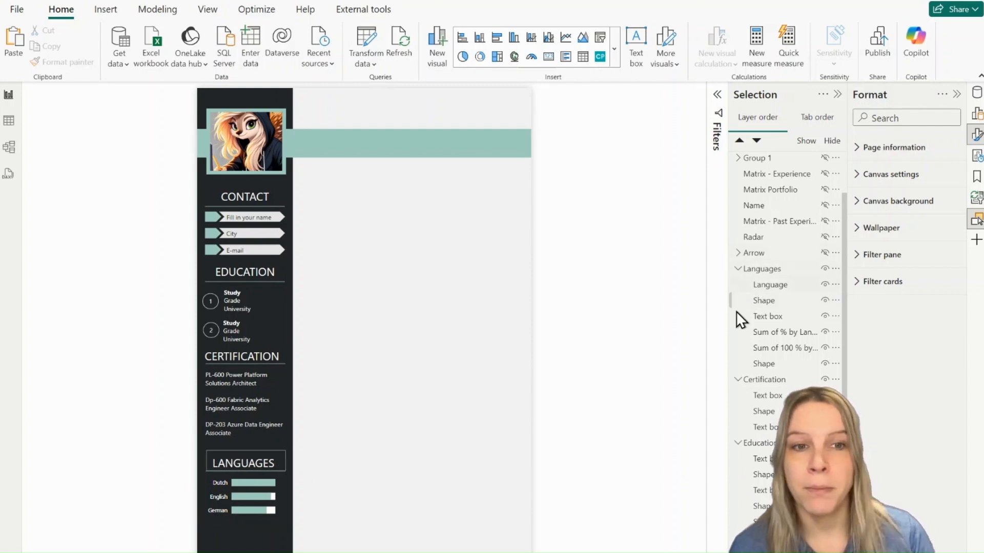
Step: Select the Languages group and the bar chart inside it to inspect how the language bars are built
left_click(224, 506)
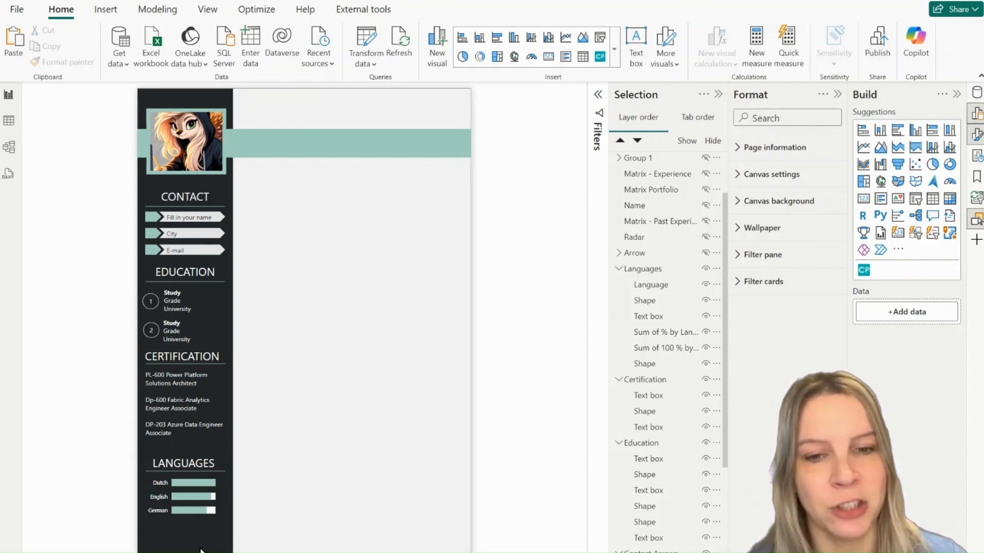
left_click(143, 502)
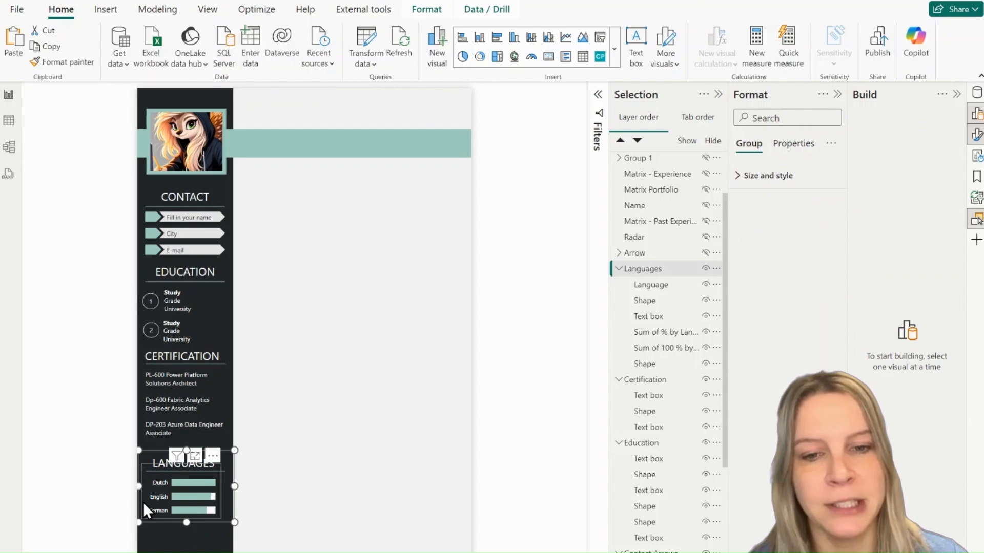
left_click(143, 502)
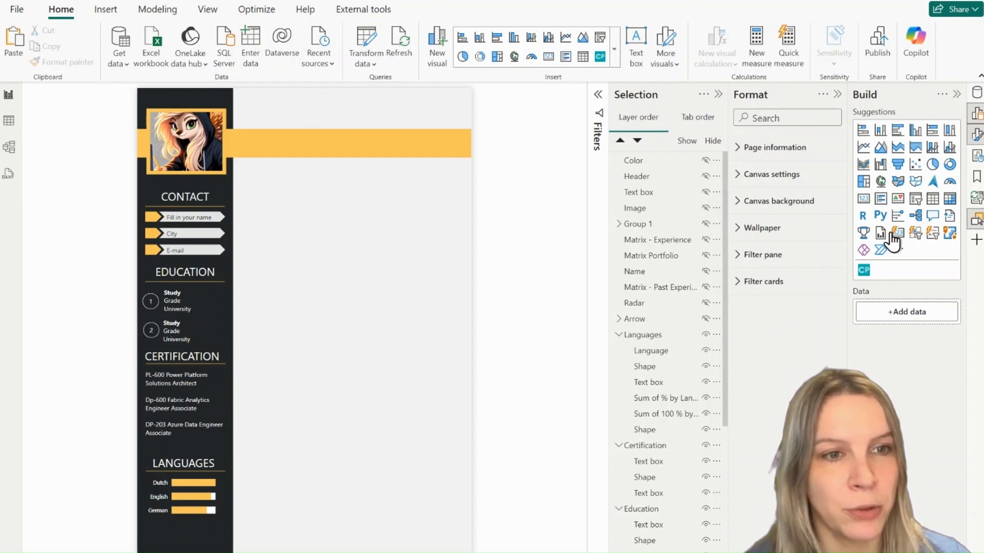
Step: Create a clustered bar chart showing the 100 % and % fields by Language from the Language Skills table
left_click(975, 100)
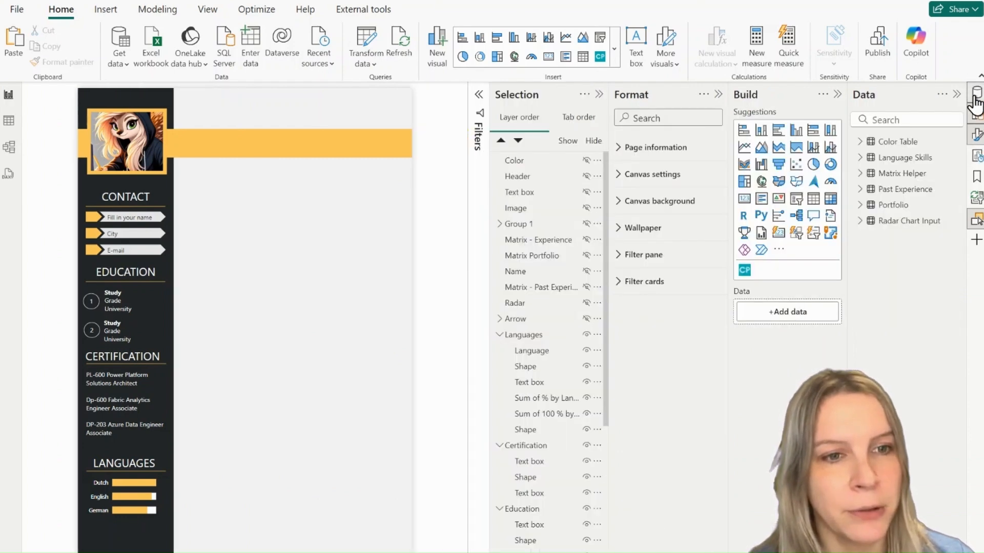
left_click(865, 159)
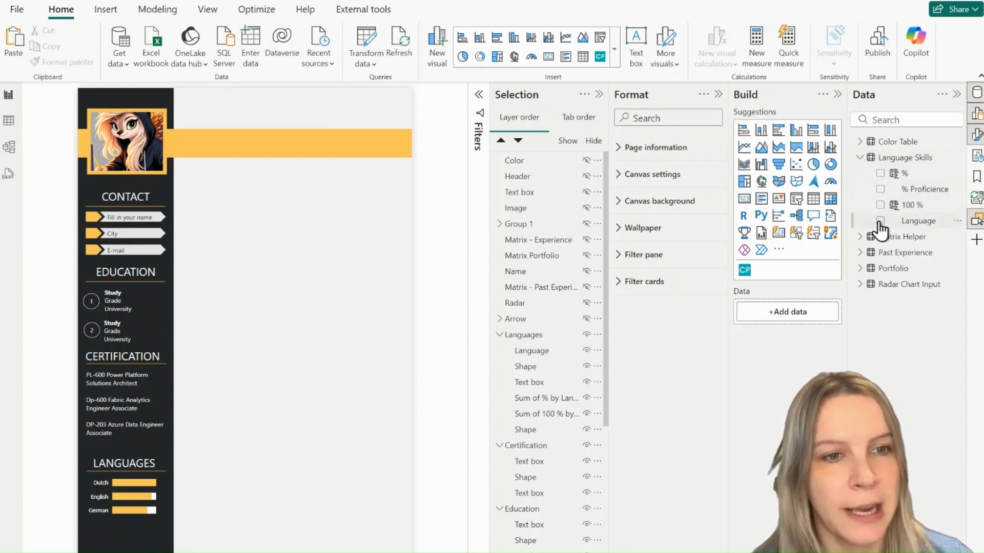
left_click(882, 220)
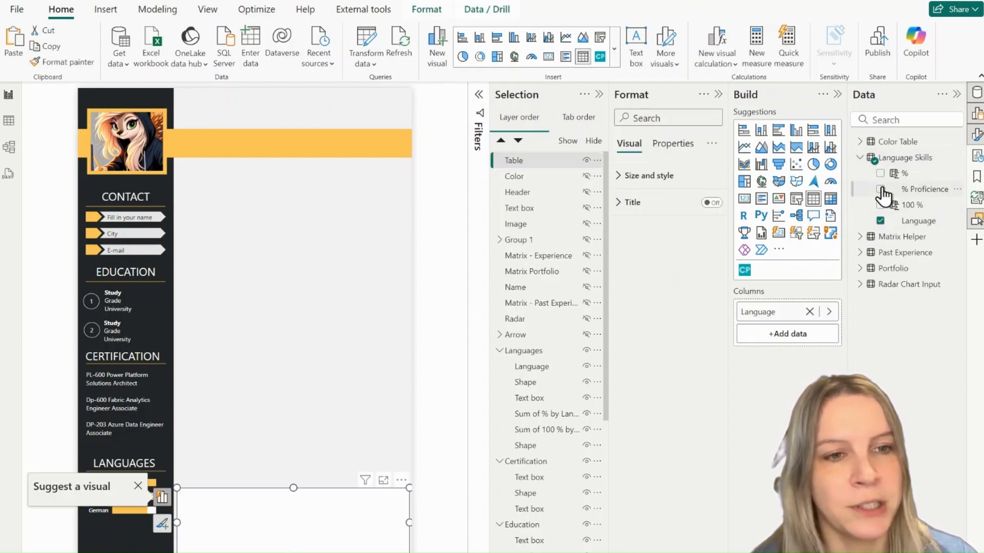
left_click(880, 189)
left_click(880, 205)
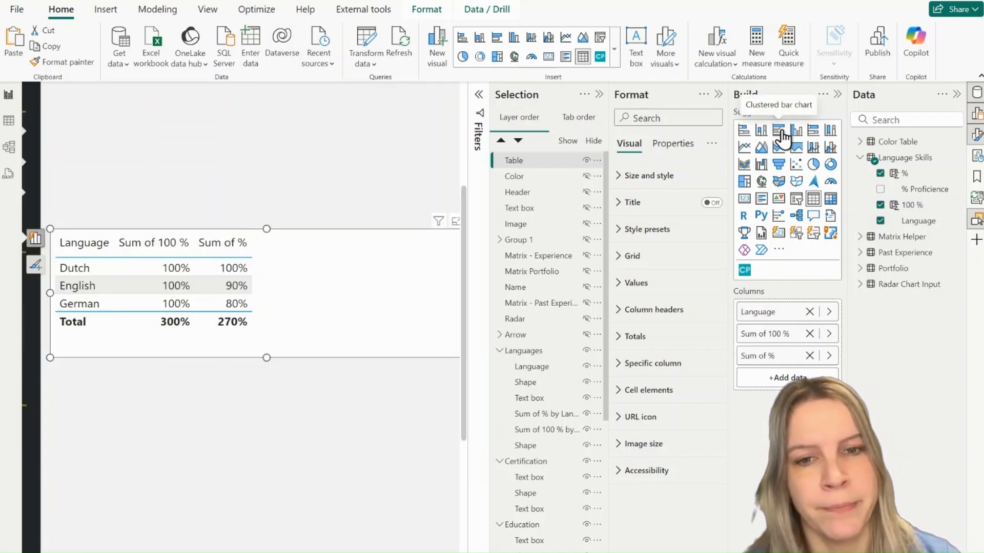
left_click(781, 133)
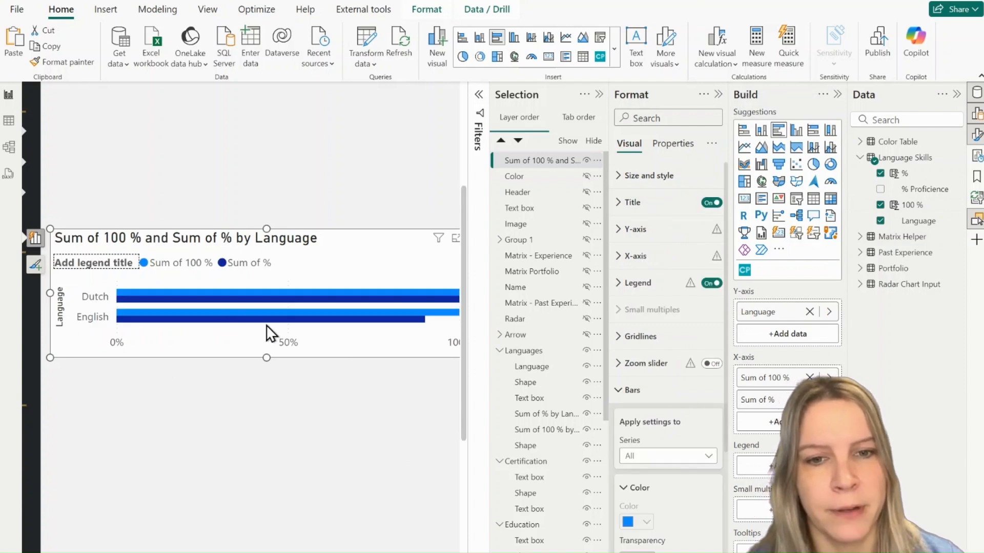
Step: Resize the new bar chart to about 361 wide by 240 high and move it within the empty page area
left_click_drag(266, 357, 275, 438)
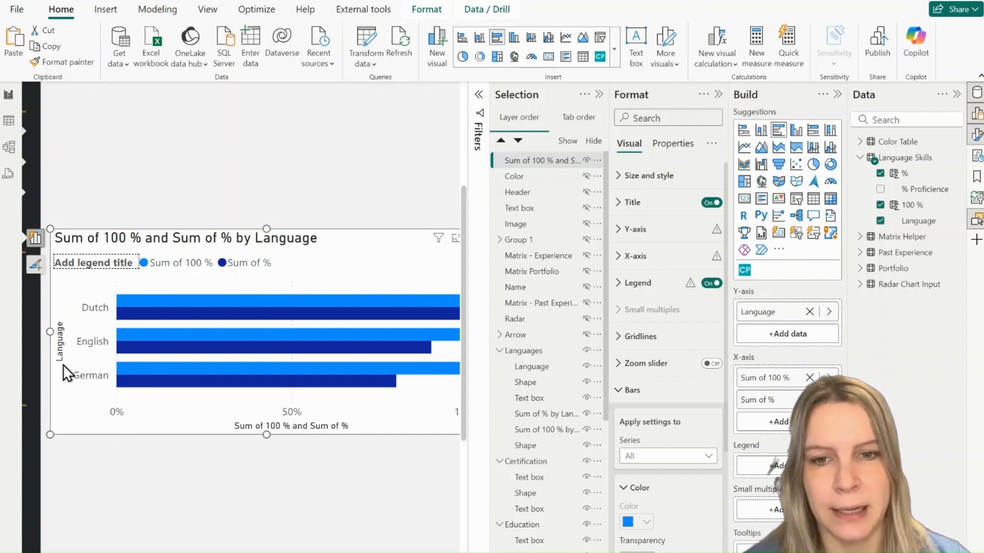
left_click_drag(50, 334, 169, 334)
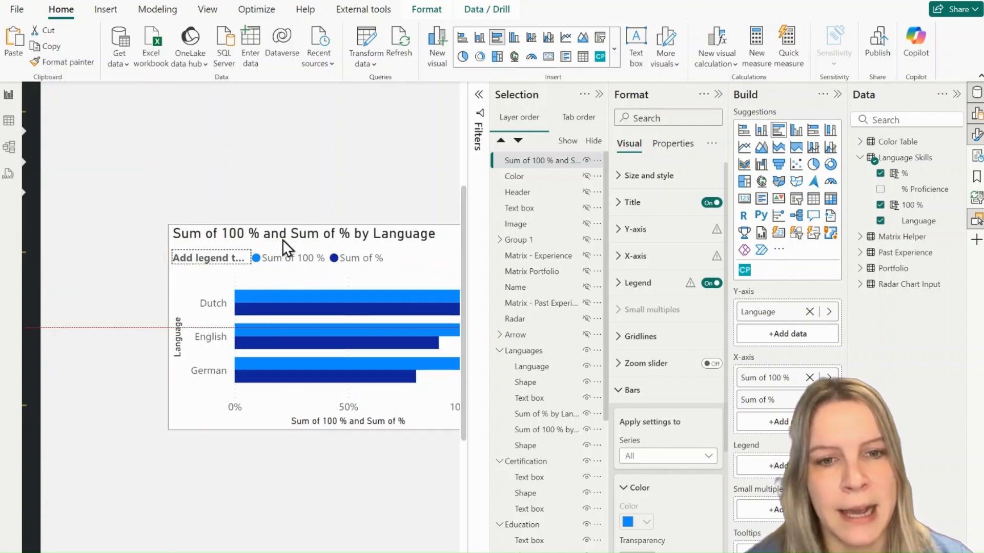
left_click_drag(282, 238, 238, 232)
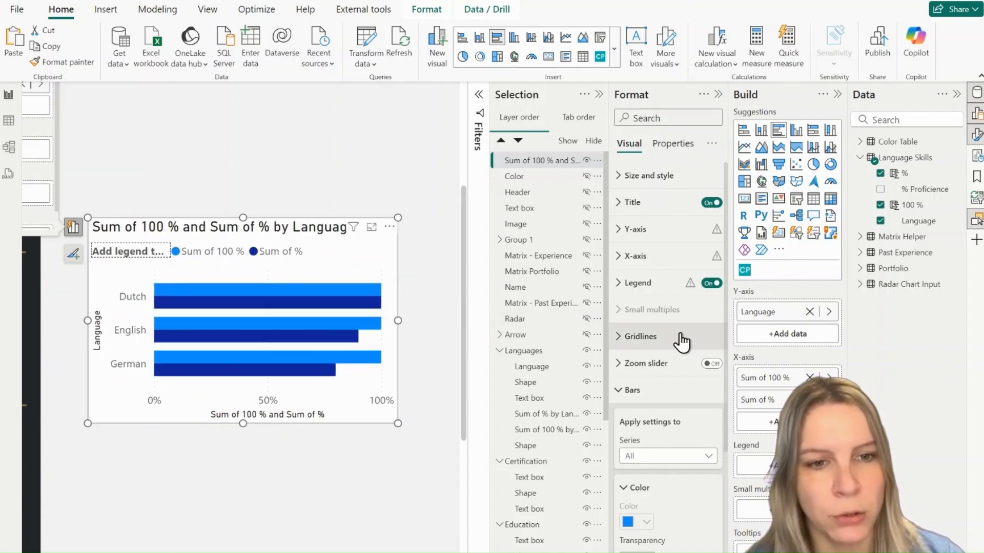
Step: Overlap the chart's two bar series in the bar layout settings, with the space between series at 100 %
scroll(679, 351, "down", 3)
scroll(678, 356, "down", 2)
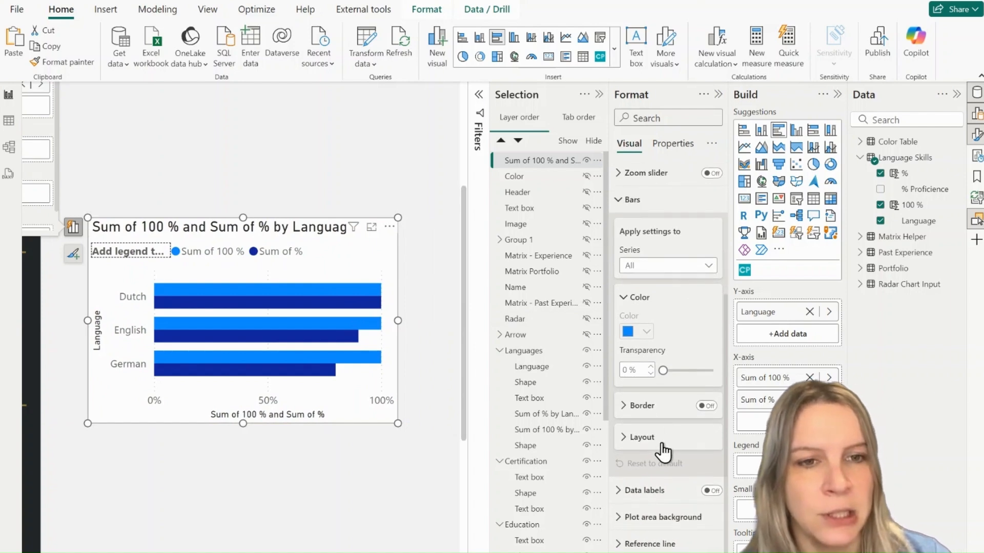
left_click(658, 444)
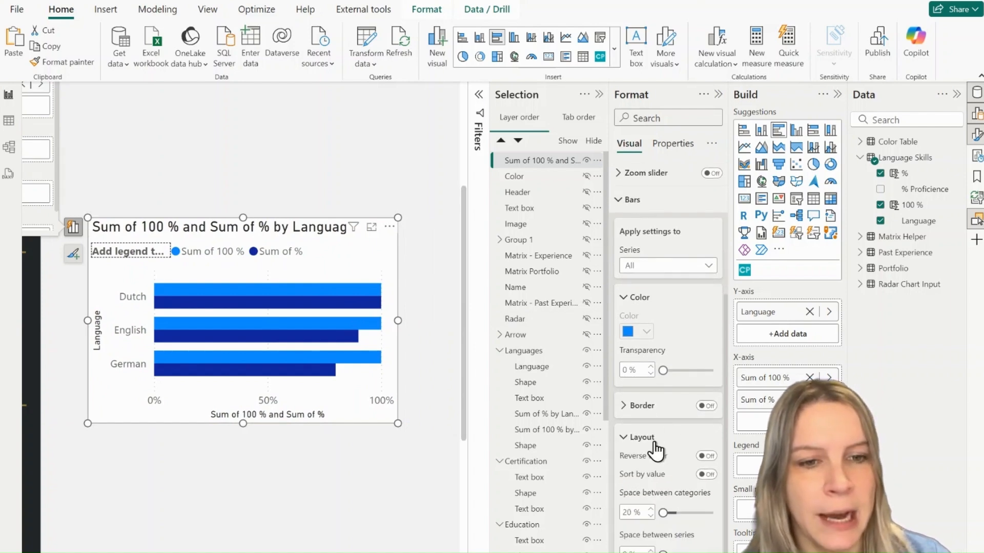
scroll(669, 448, "down", 2)
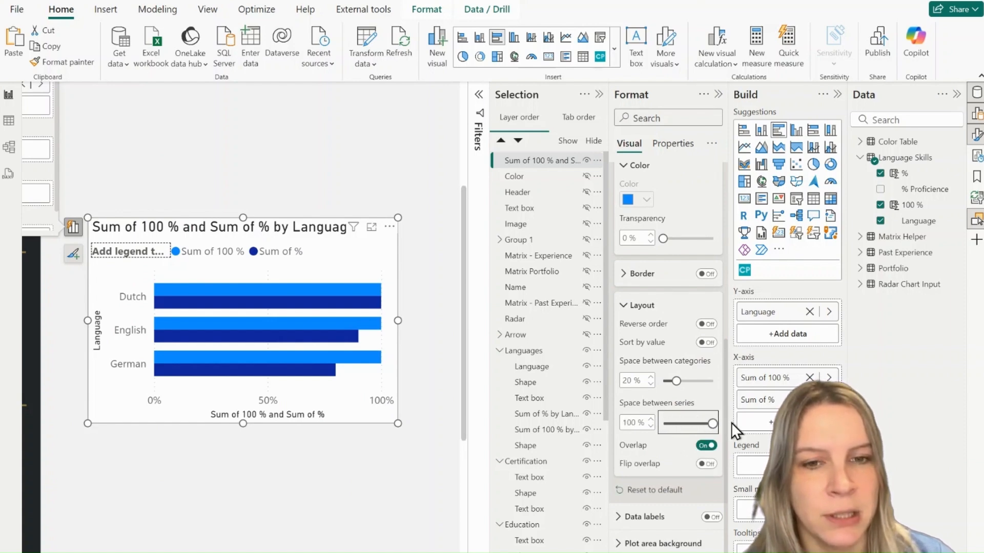
left_click_drag(676, 423, 712, 423)
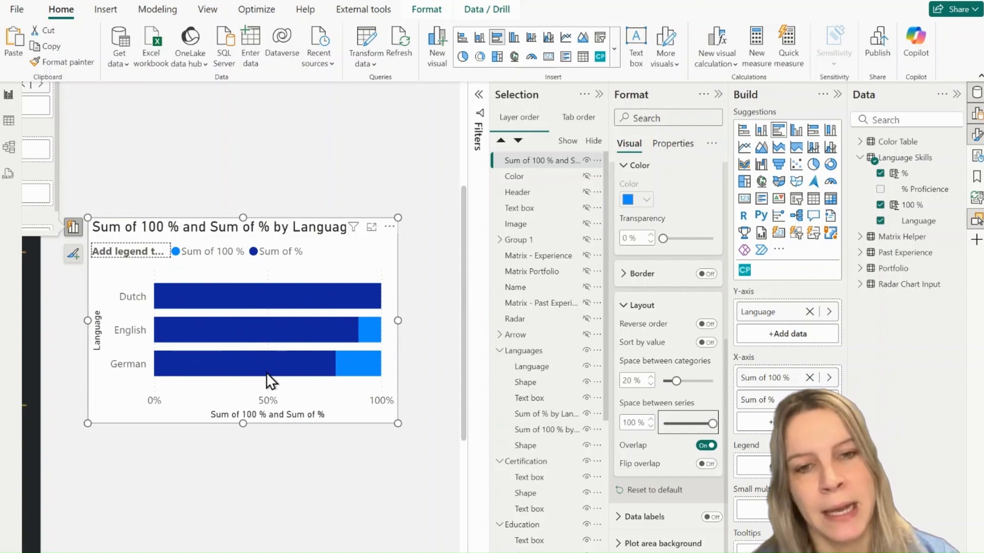
Step: Color the Sum of 100 % bars white and the Sum of % bars the recently used green
scroll(663, 269, "up", 2)
scroll(663, 270, "up", 1)
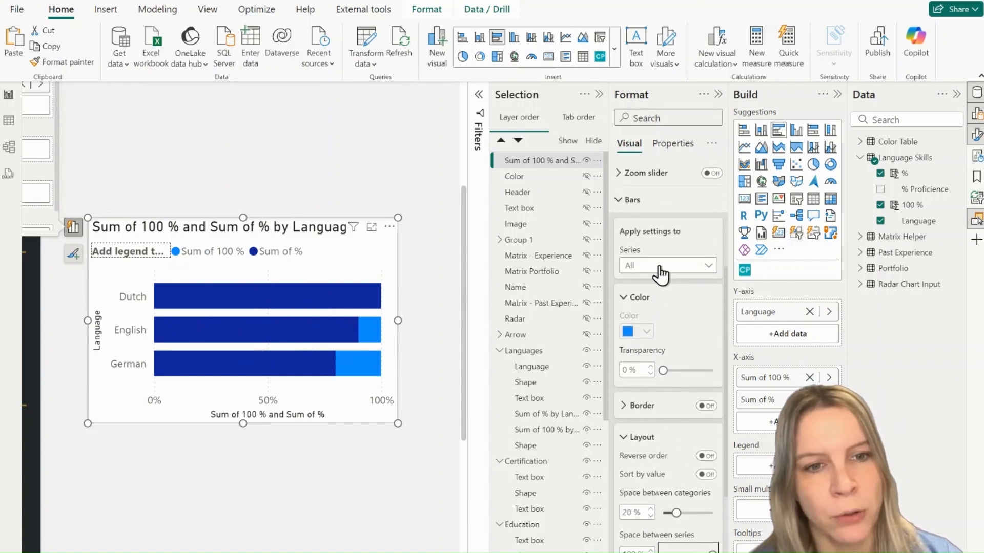
left_click(663, 266)
left_click(658, 298)
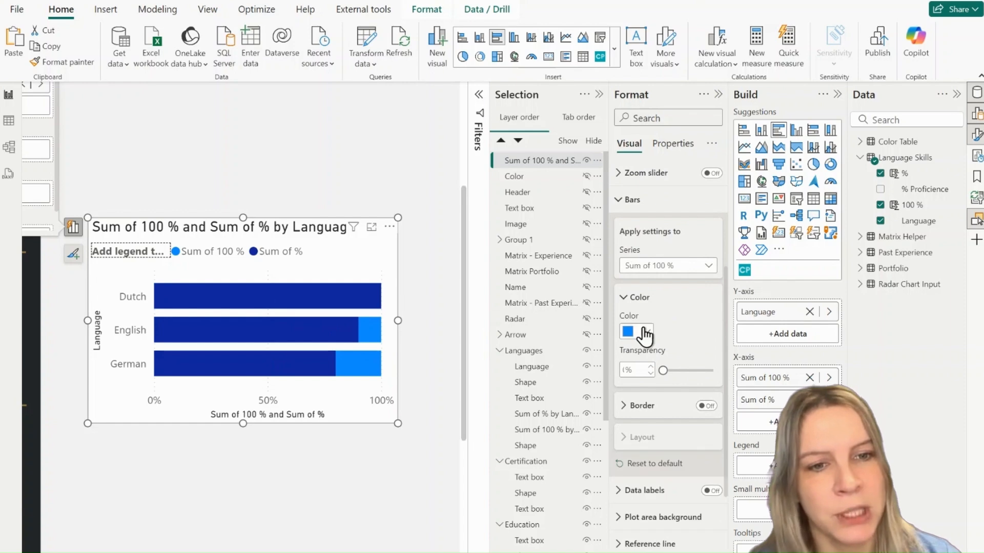
left_click(646, 331)
left_click(639, 379)
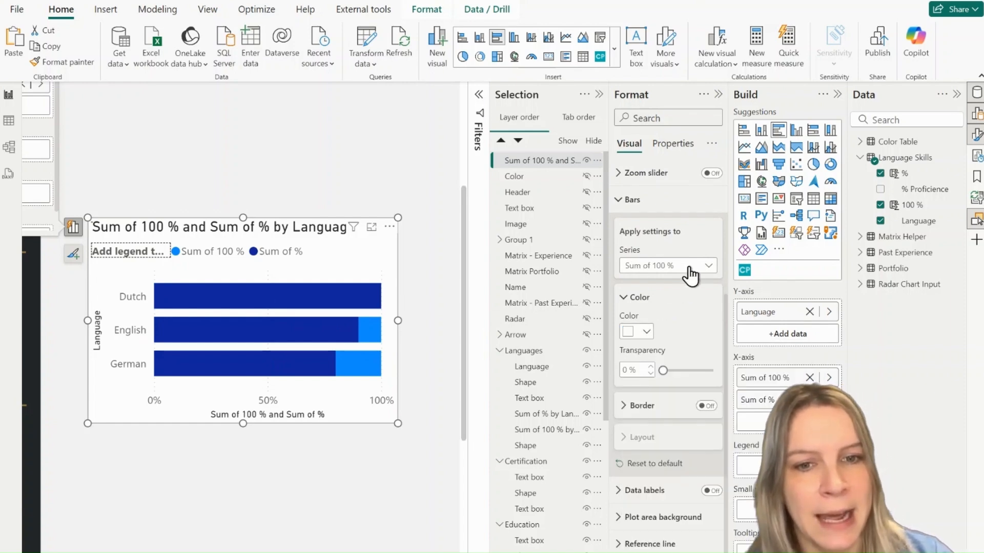
left_click(693, 265)
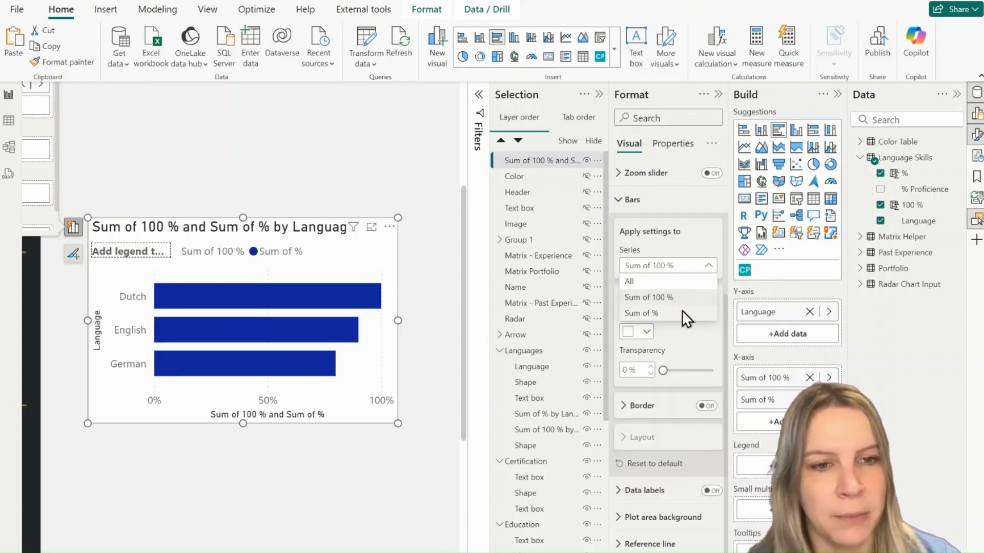
left_click(681, 264)
left_click(646, 332)
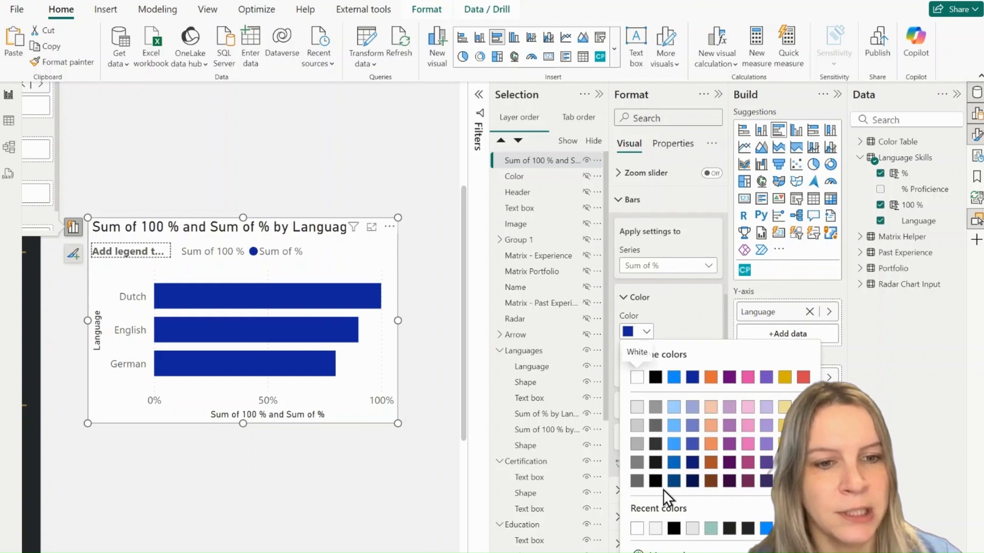
left_click(712, 531)
Step: Turn off the bar chart's background in its size and style settings
scroll(684, 267, "up", 4)
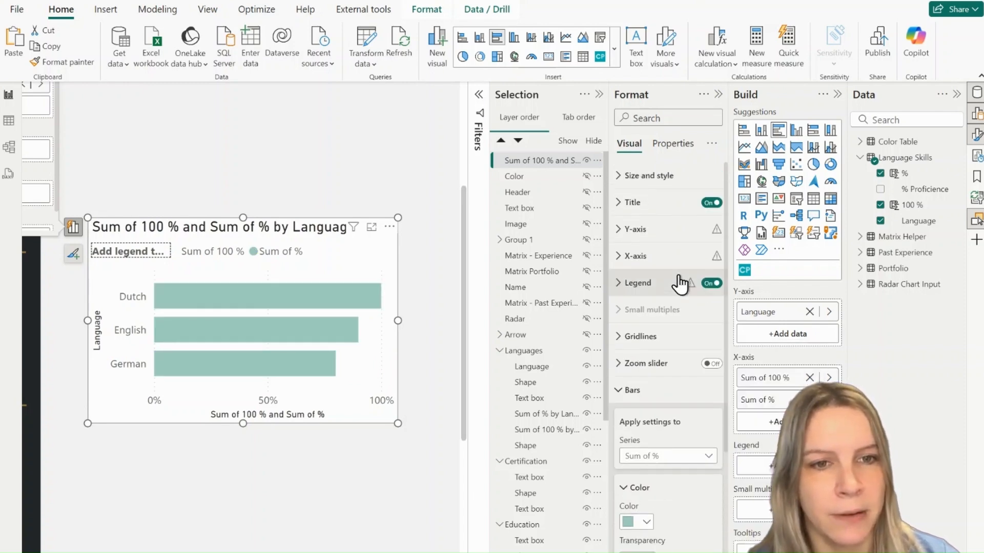
left_click(650, 176)
scroll(300, 332, "down", 3)
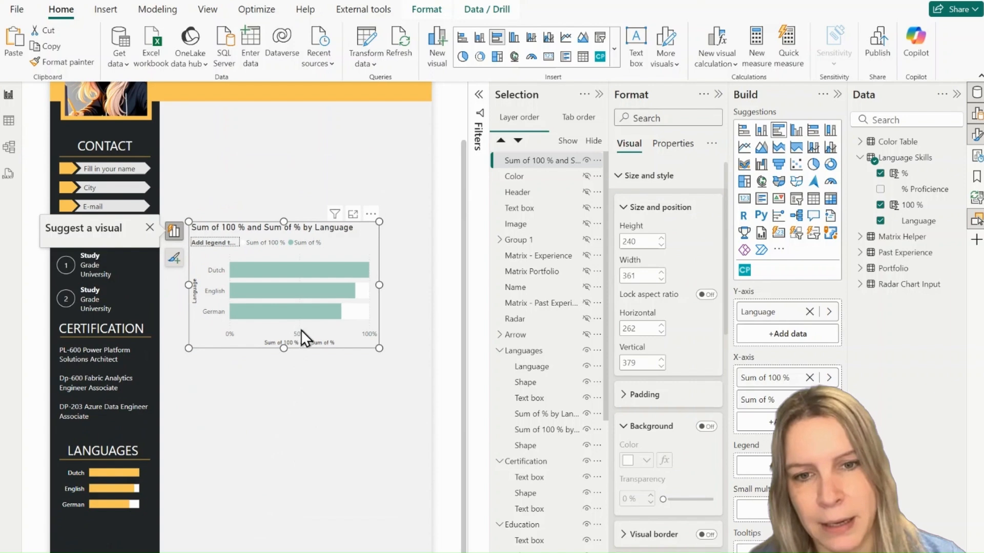
Step: Move the chart onto the dark sidebar and shrink it to about 210 wide by 225 high, then delete it
left_click_drag(296, 333, 142, 468)
scroll(245, 483, "down", 2)
left_click_drag(179, 403, 123, 456)
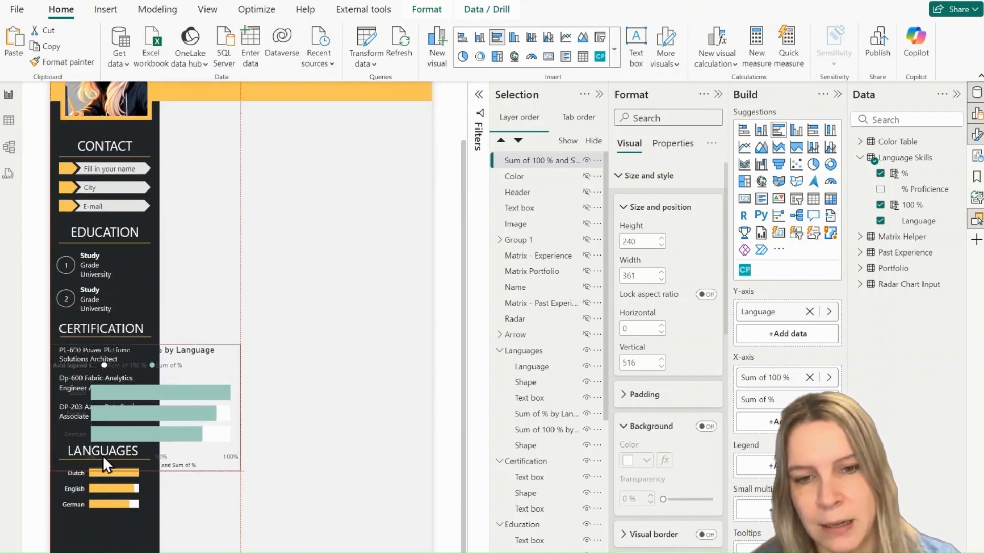
left_click_drag(244, 471, 162, 462)
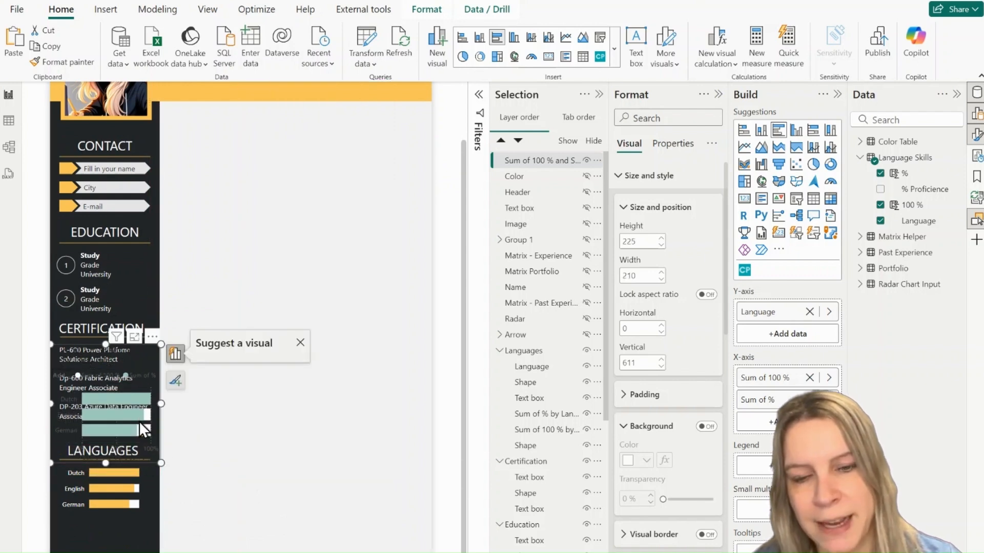
key("Delete")
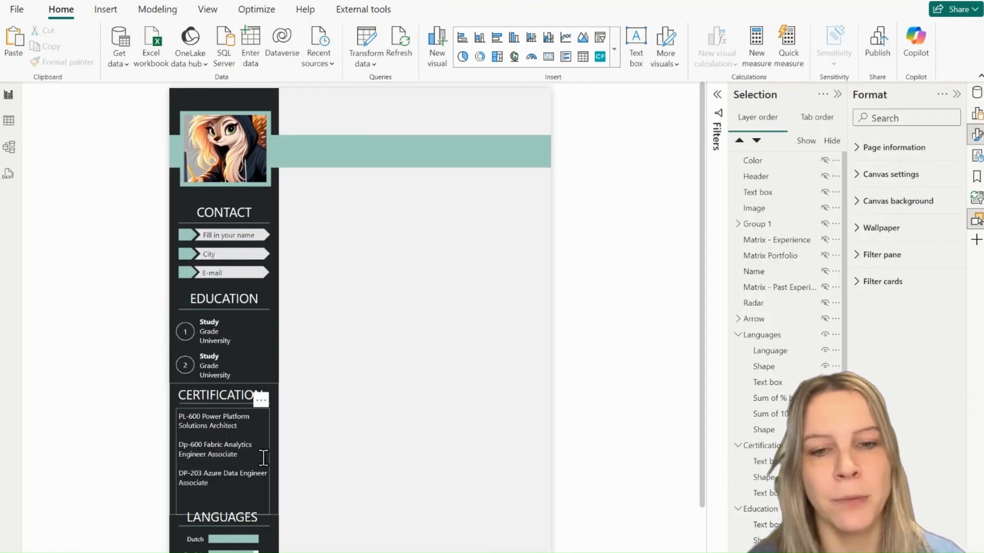
Step: Examine the columns of the Language Skills table in the table view, then return to the report page
scroll(258, 461, "down", 2)
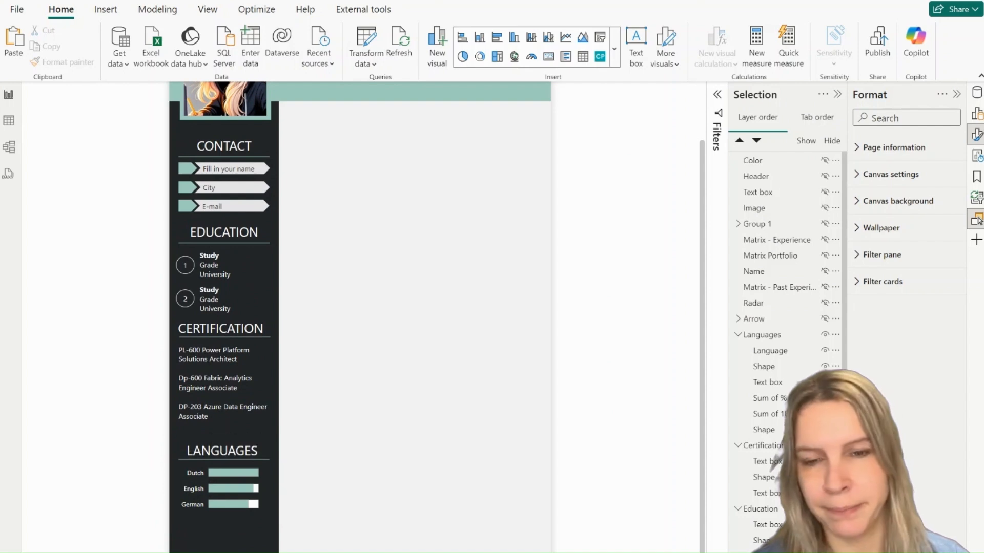
left_click(8, 132)
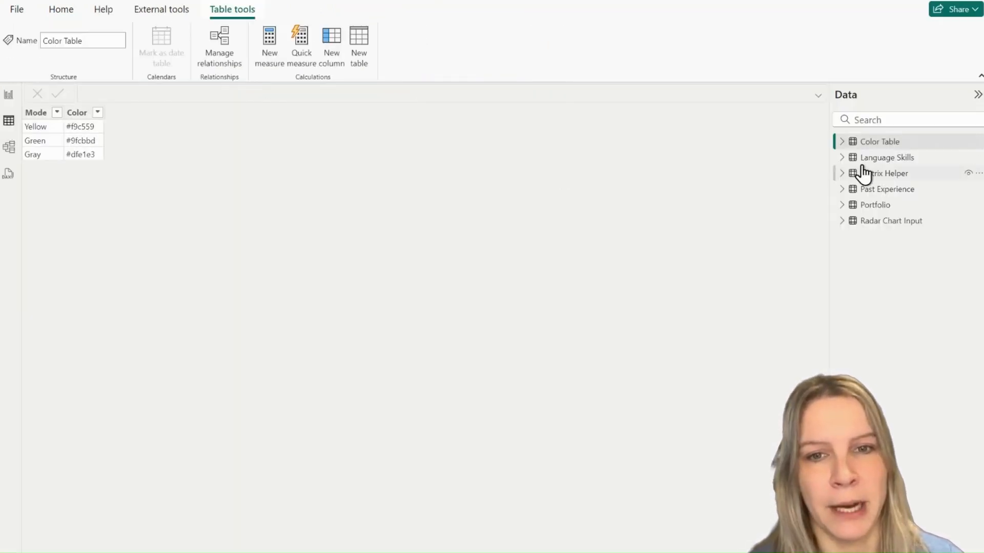
left_click(864, 159)
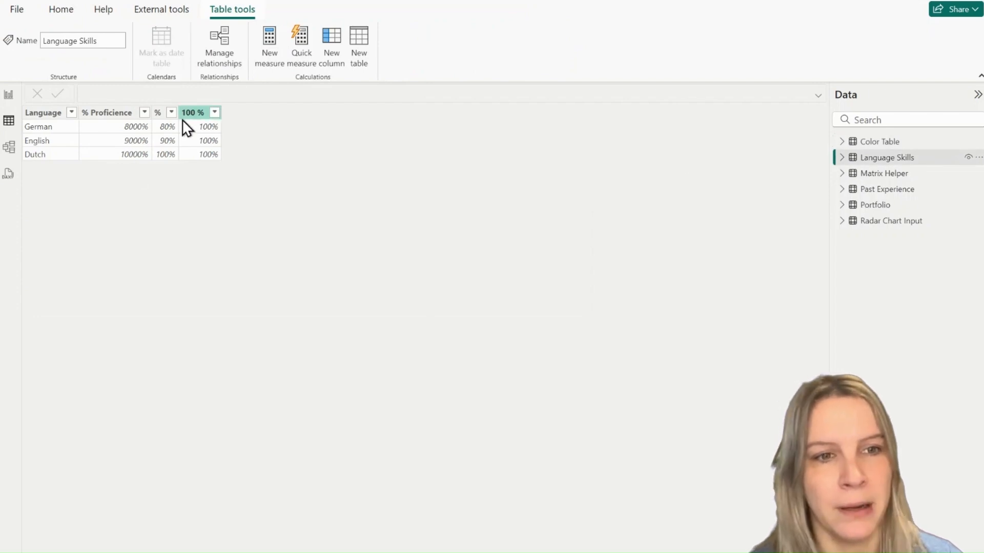
left_click(8, 95)
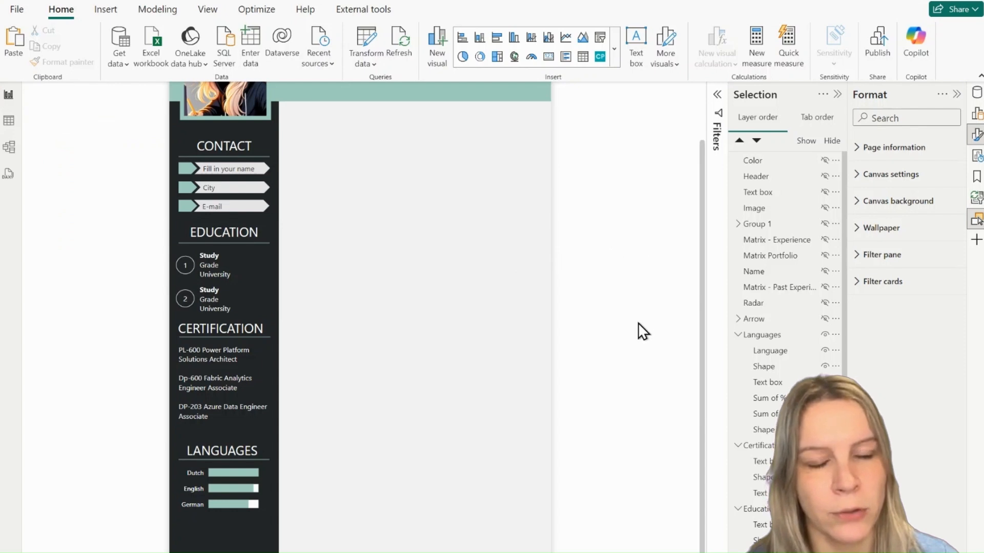
Step: Show the Arrow group with its section headings and the Header text box on the résumé page
scroll(776, 358, "down", 5)
scroll(777, 359, "up", 5)
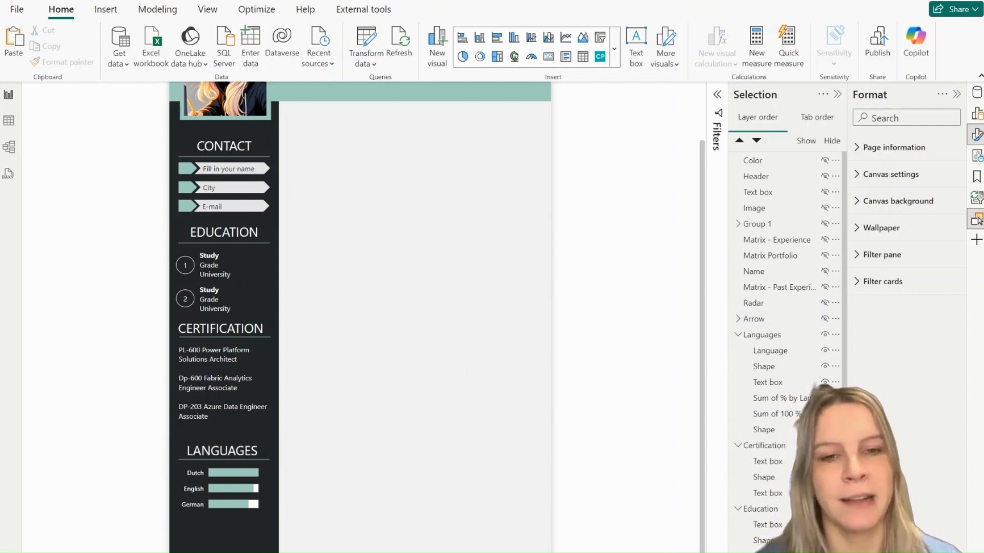
scroll(468, 365, "down", 1)
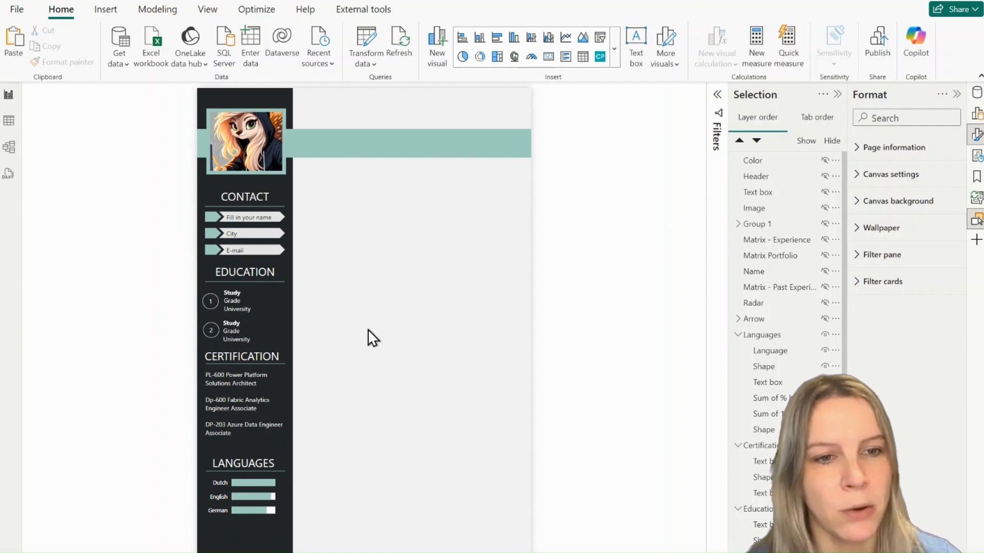
left_click(825, 318)
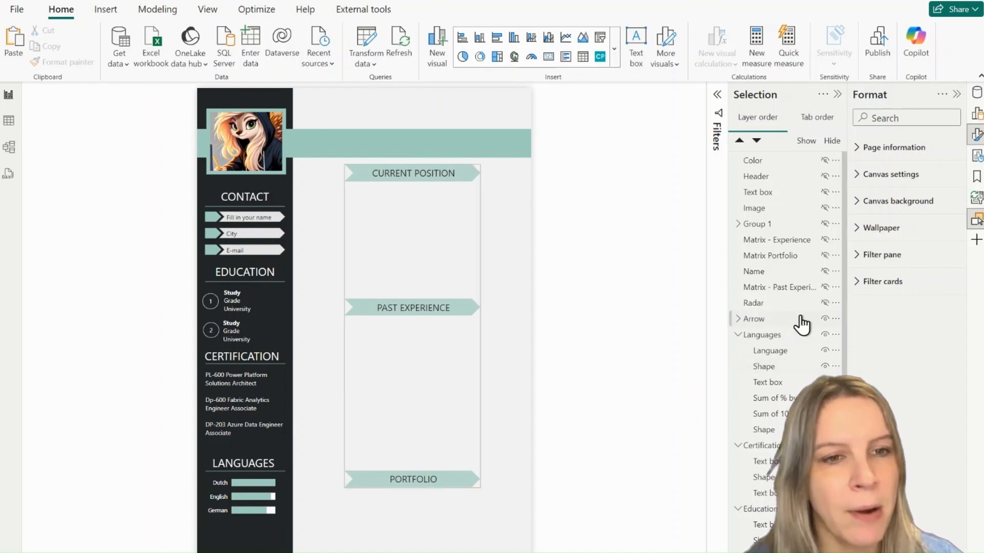
left_click(824, 176)
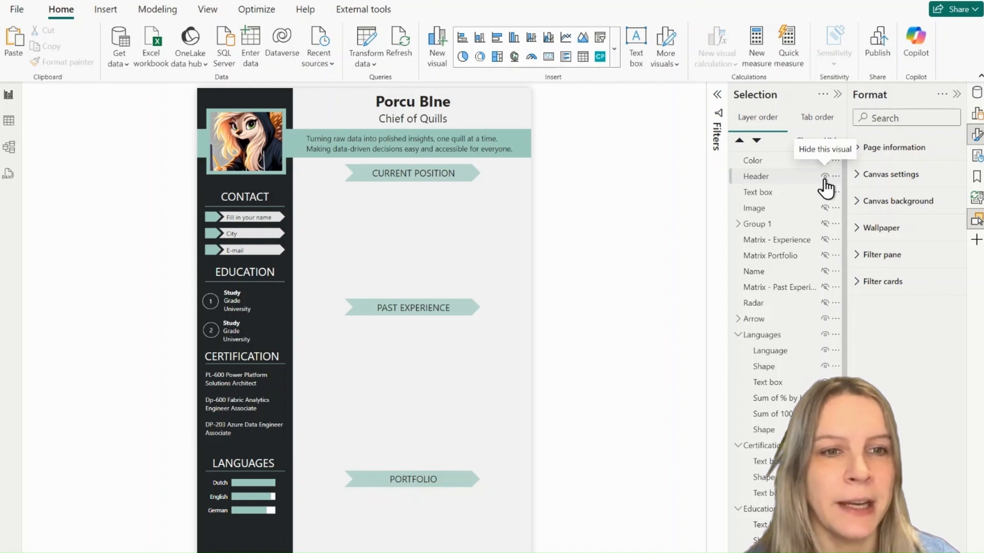
Step: Inspect the header text box and its job title line, then deselect it
left_click(360, 100)
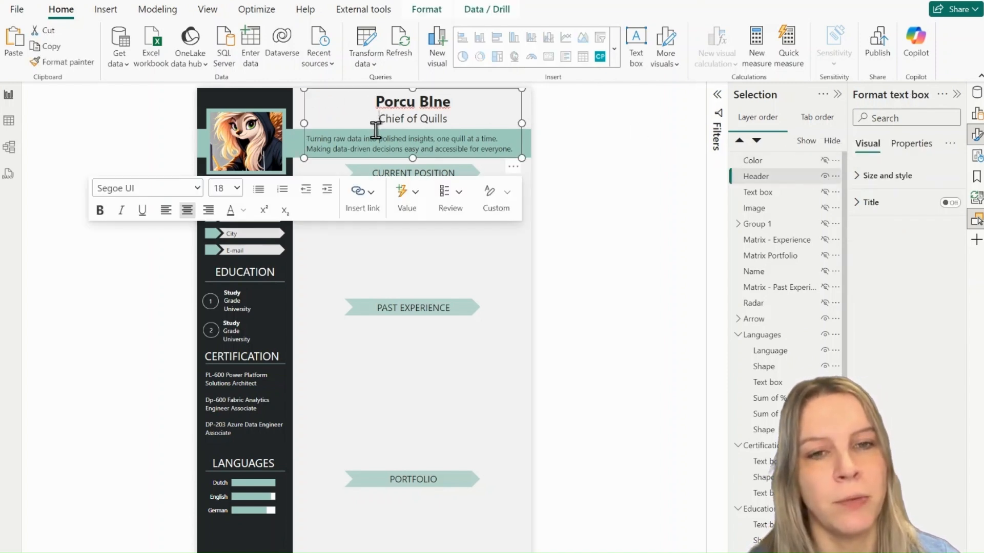
left_click(378, 109)
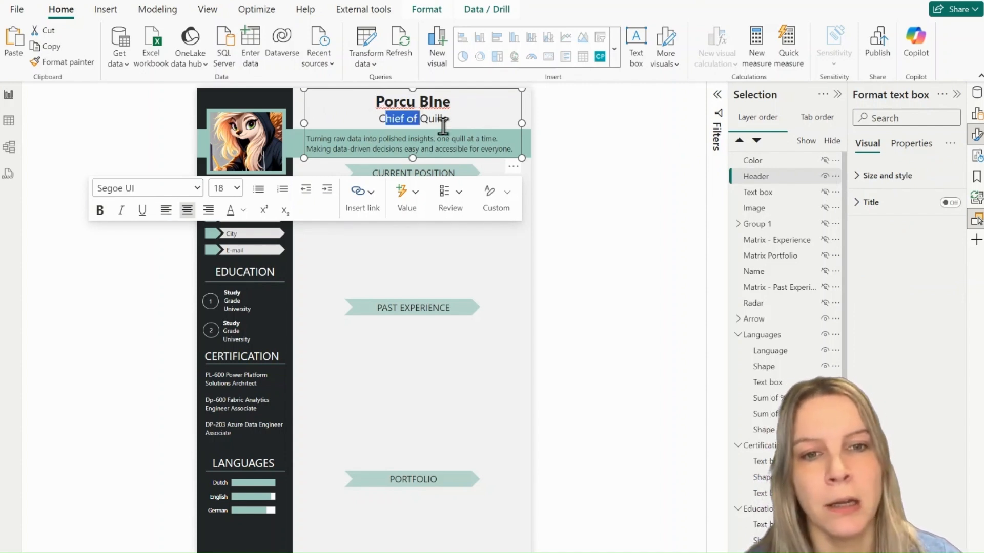
left_click(565, 159)
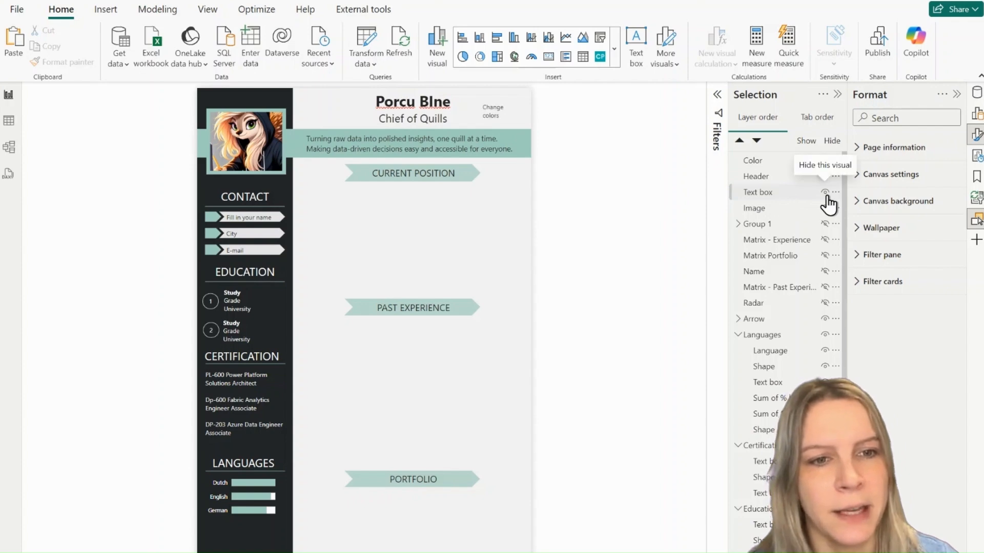
Step: Hide the "Change colors" text box and check the options for getting or importing more visuals
left_click(825, 193)
left_click(898, 249)
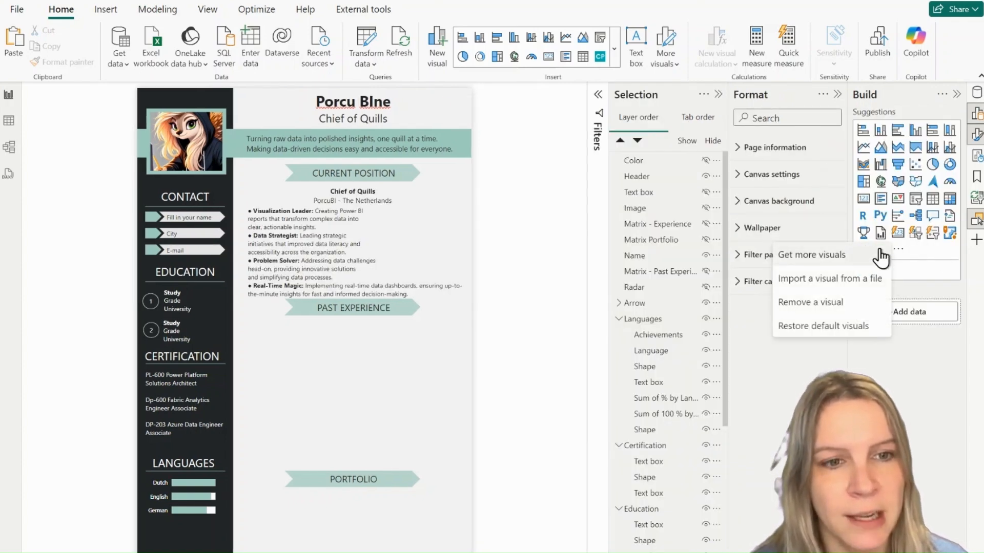
left_click(893, 401)
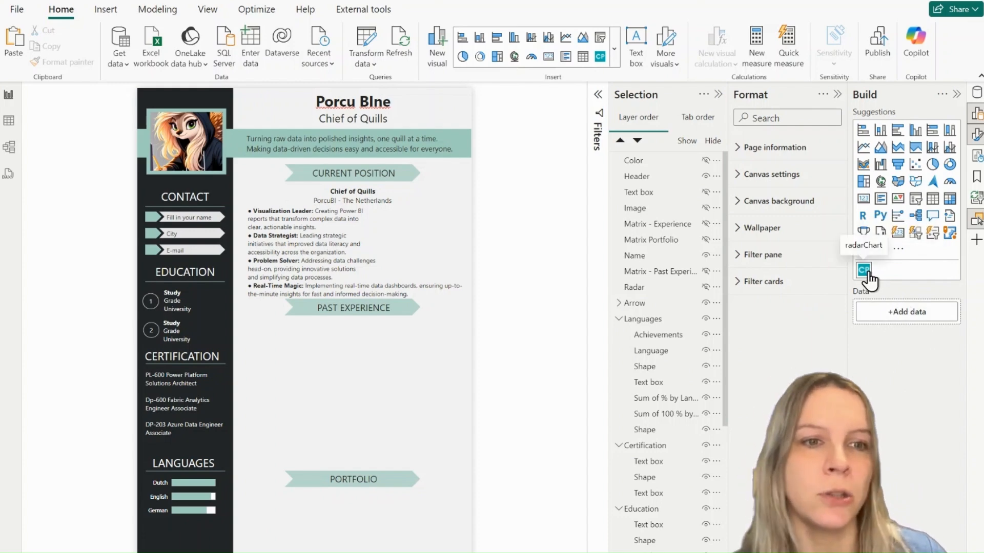
Step: Show the Radar chart beside the current position text and examine the Radar Chart Input table behind it before returning to the report page
left_click(900, 249)
left_click(869, 260)
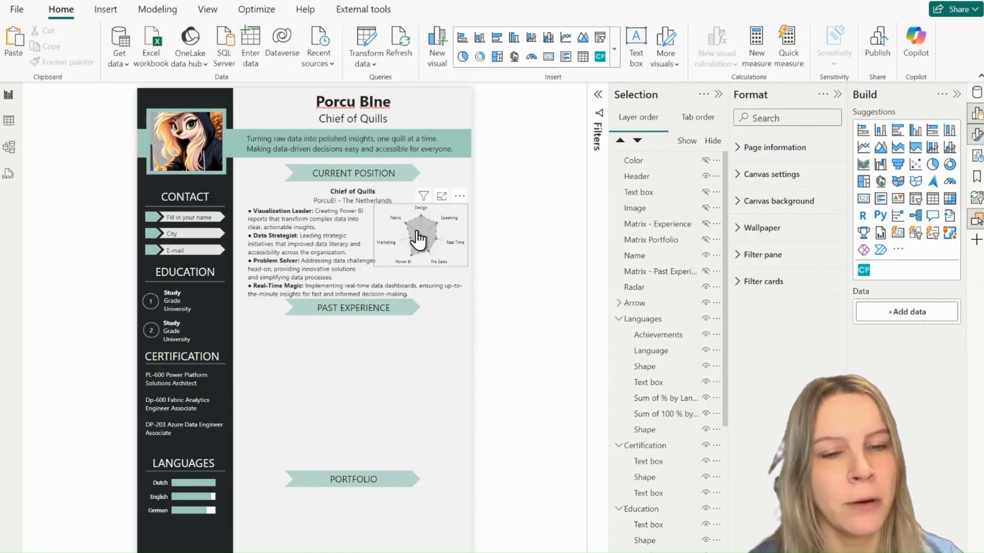
left_click(11, 122)
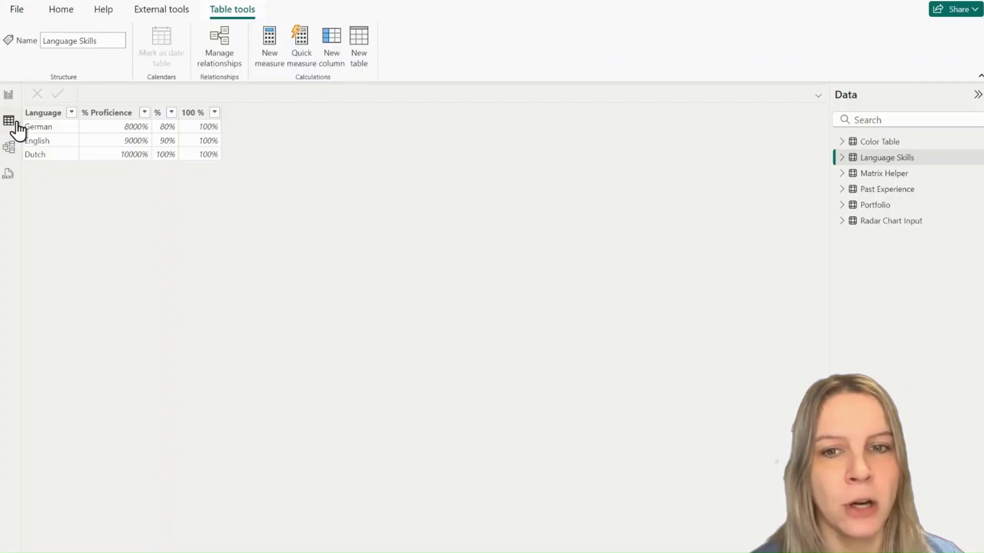
left_click(902, 177)
left_click(905, 190)
left_click(896, 222)
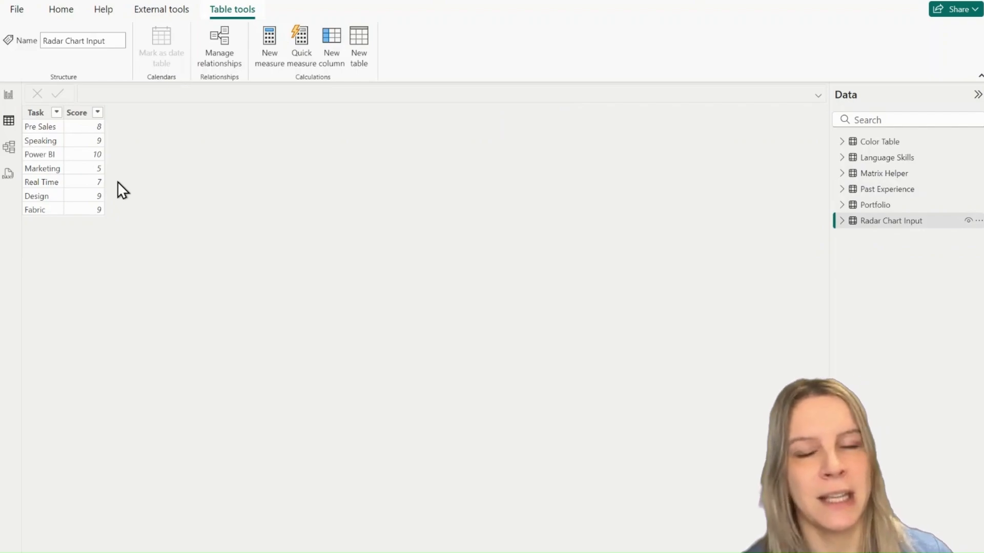
left_click(6, 98)
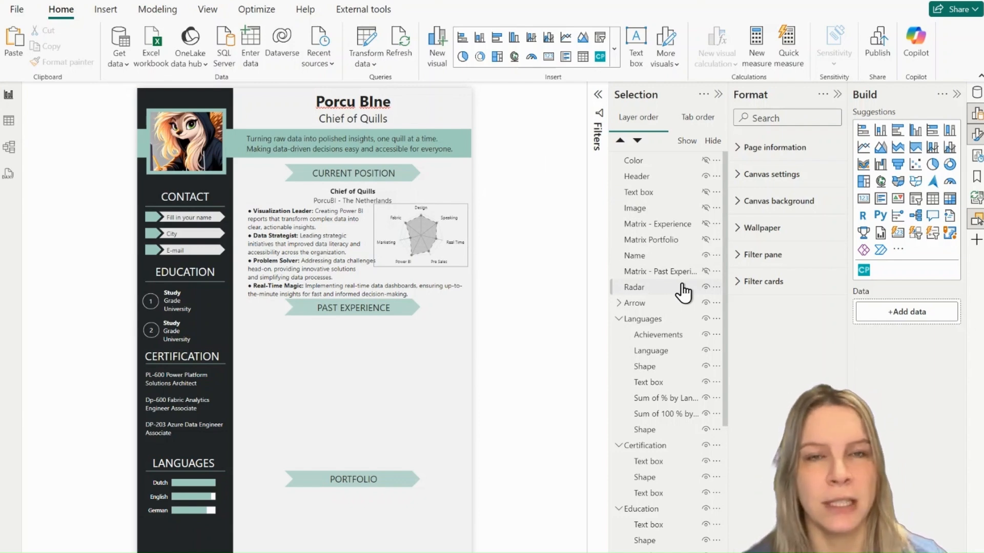
Step: Show the Matrix - Experience timeline under the Past Experience heading, keeping Matrix - Past Experience hidden
left_click(706, 272)
left_click(706, 272)
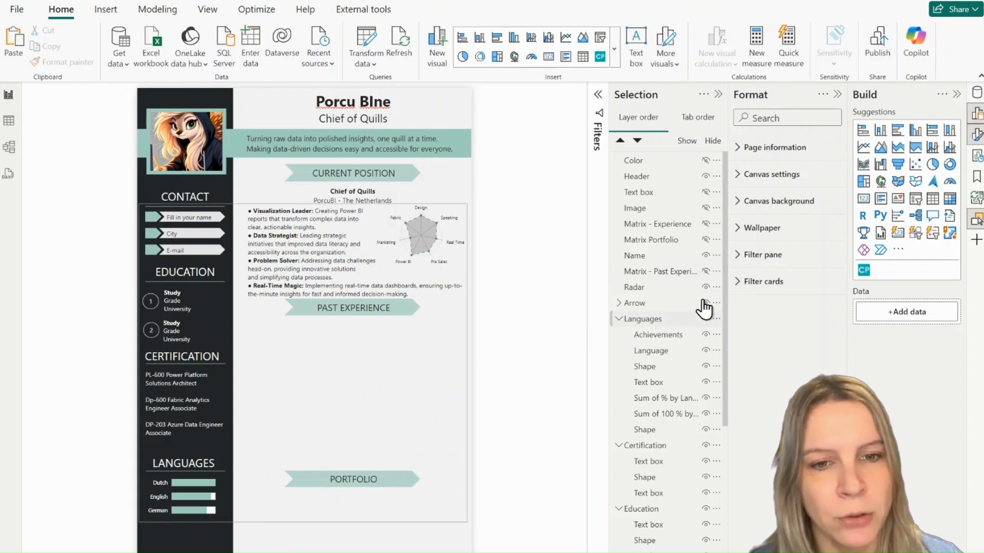
left_click(708, 225)
left_click(707, 225)
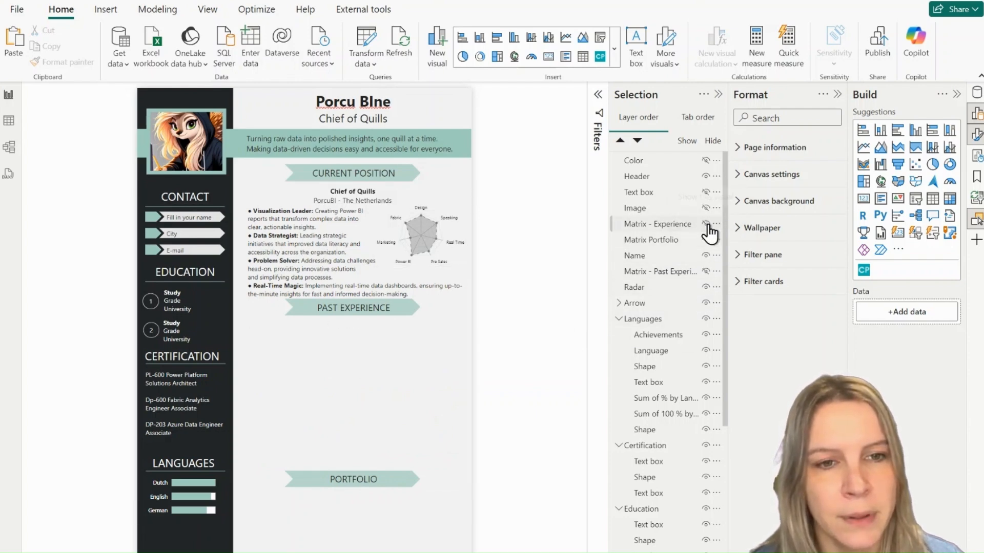
left_click(708, 226)
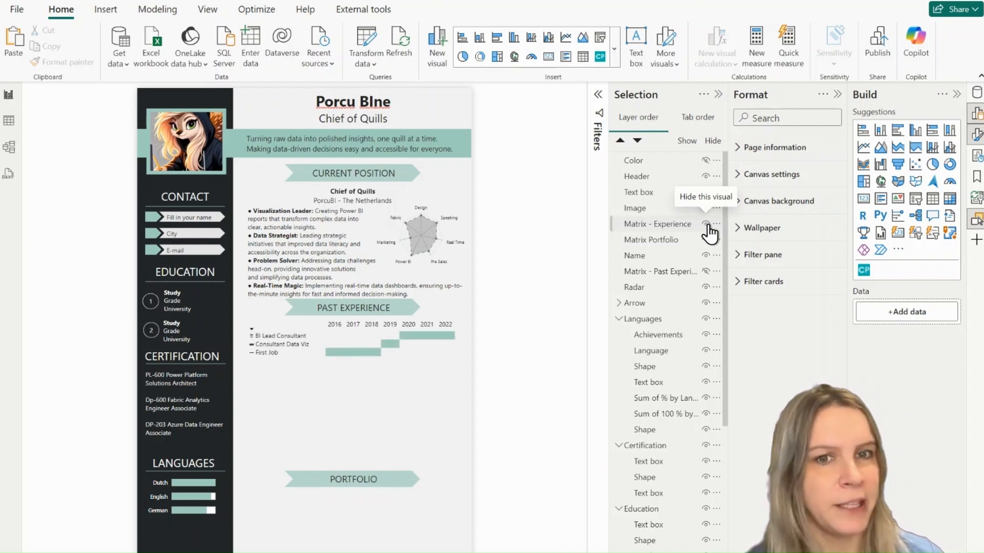
Step: Inspect the conditional formatting options, including Background color, for the Count of Job ID value in the experience timeline matrix
left_click(296, 359)
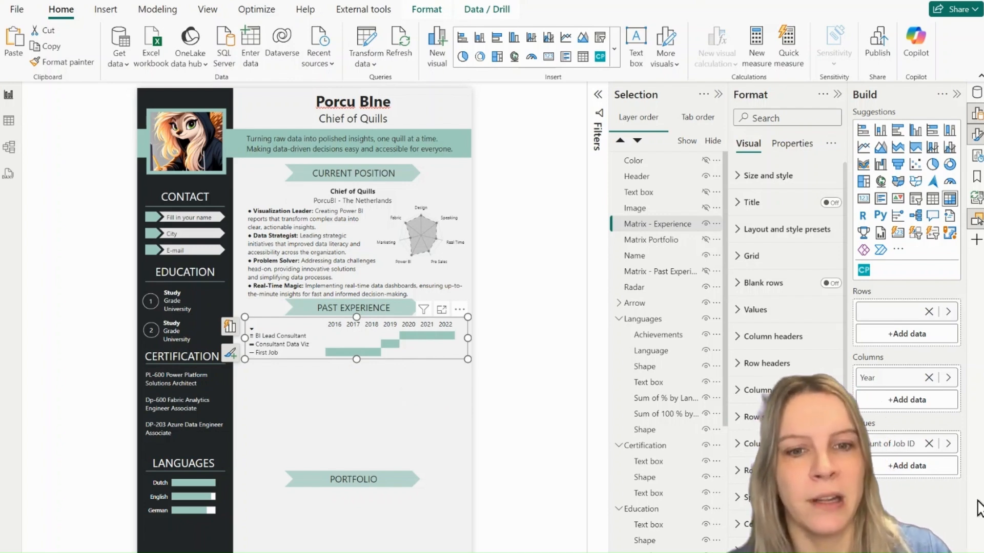
right_click(896, 444)
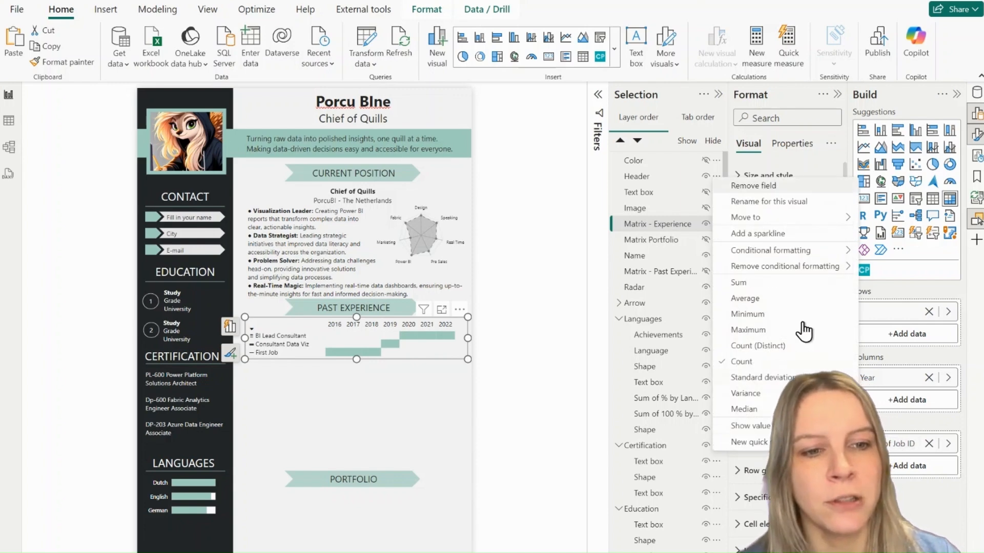
mouse_move(797, 254)
left_click(893, 254)
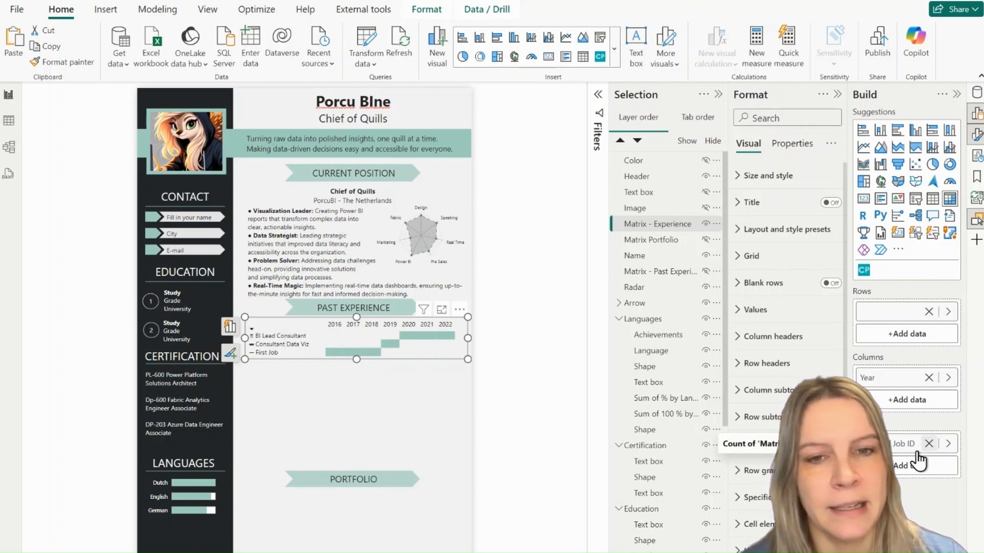
right_click(896, 443)
mouse_move(801, 251)
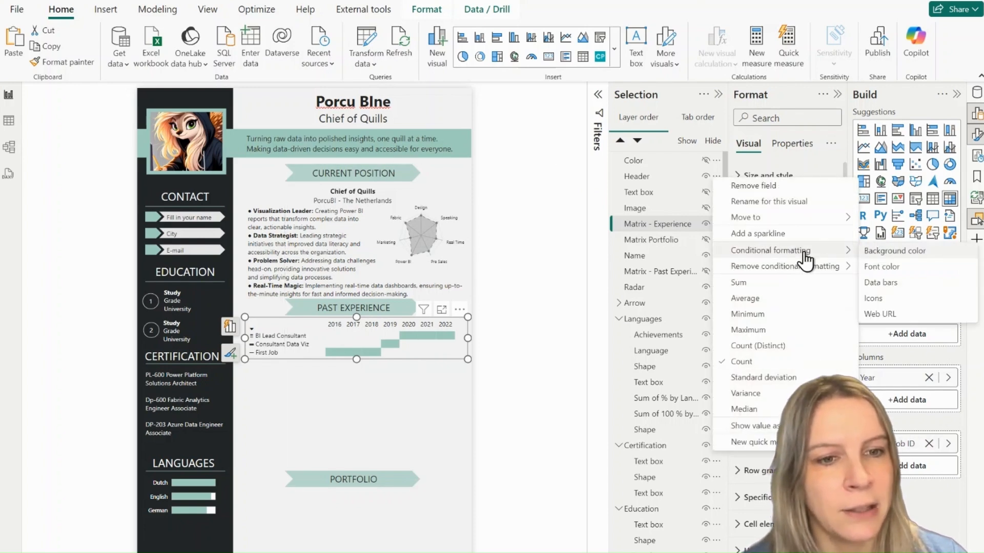
left_click(567, 312)
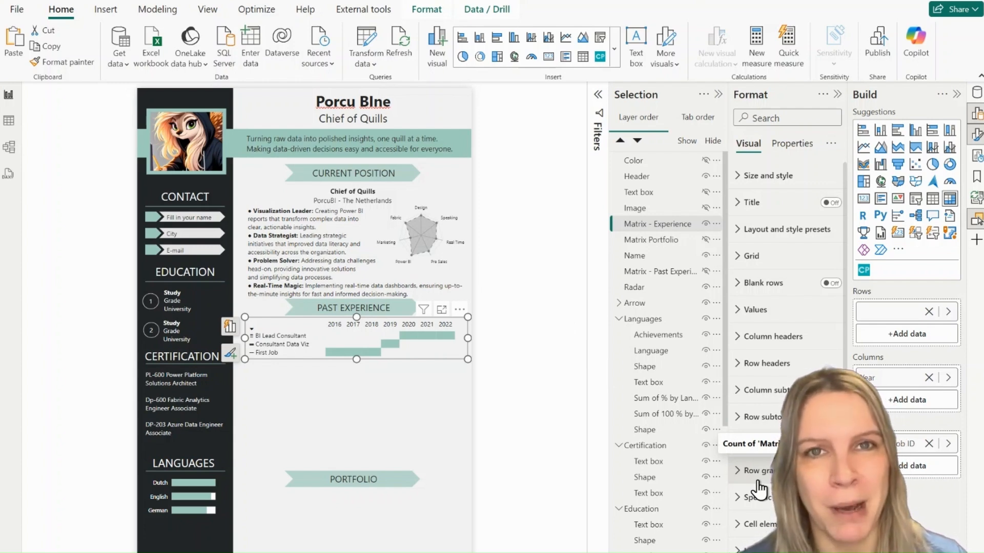
Step: Show the Matrix - Past Experience job descriptions and examine the Past Experience table behind them, then deselect everything on the report page
left_click(706, 271)
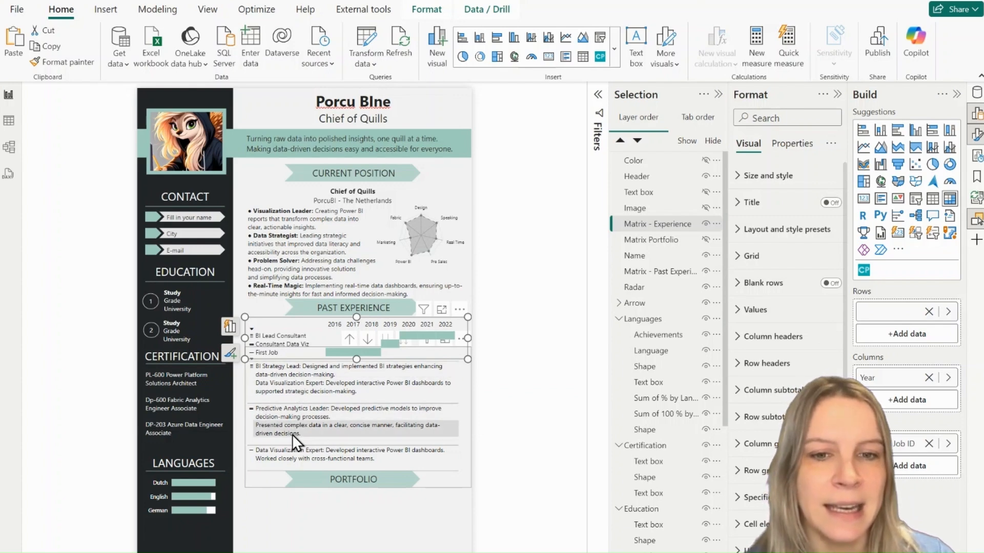
left_click(9, 121)
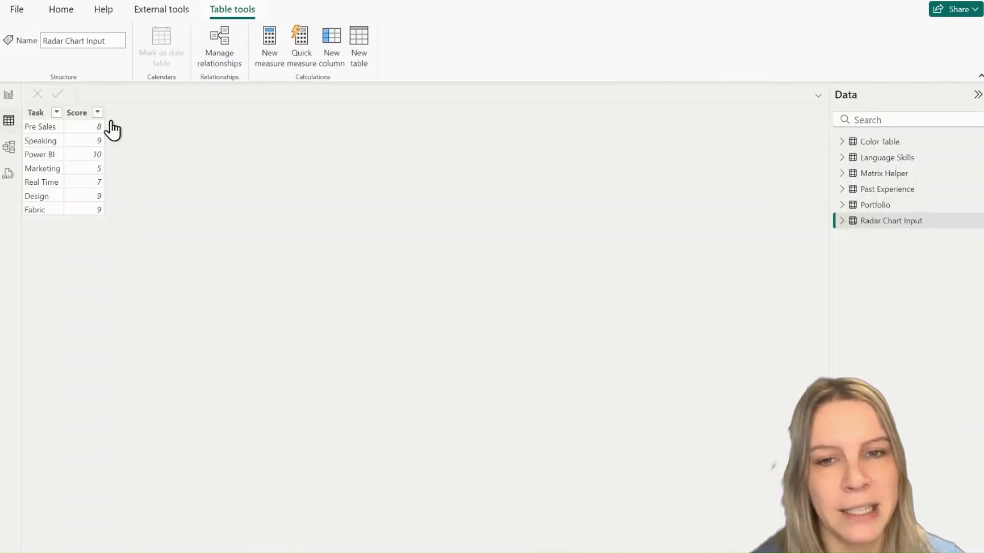
left_click(886, 189)
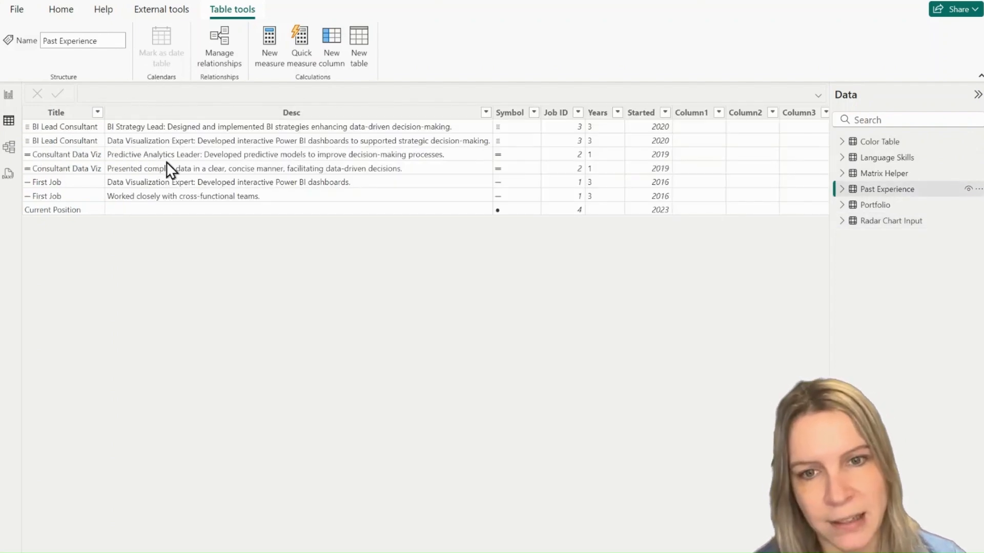
left_click(9, 95)
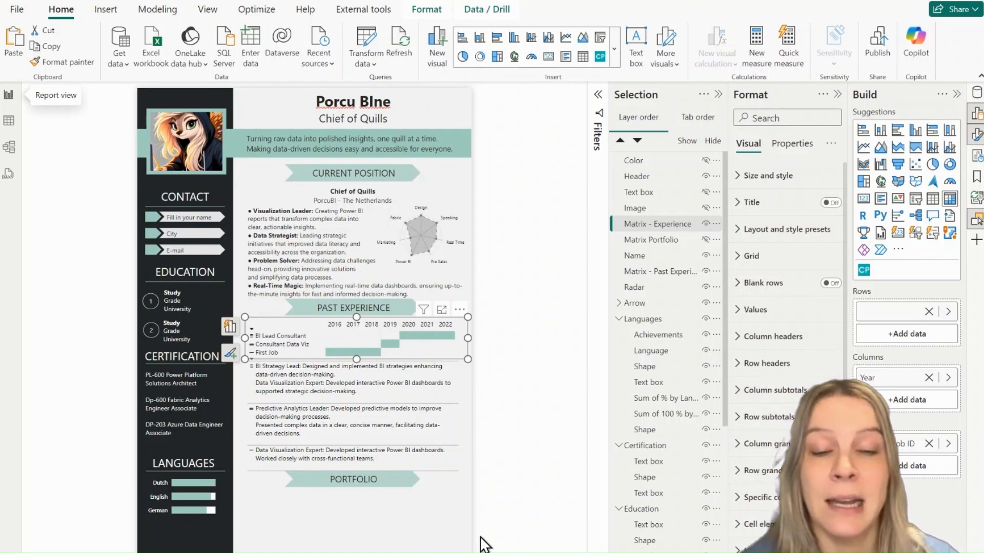
left_click(494, 413)
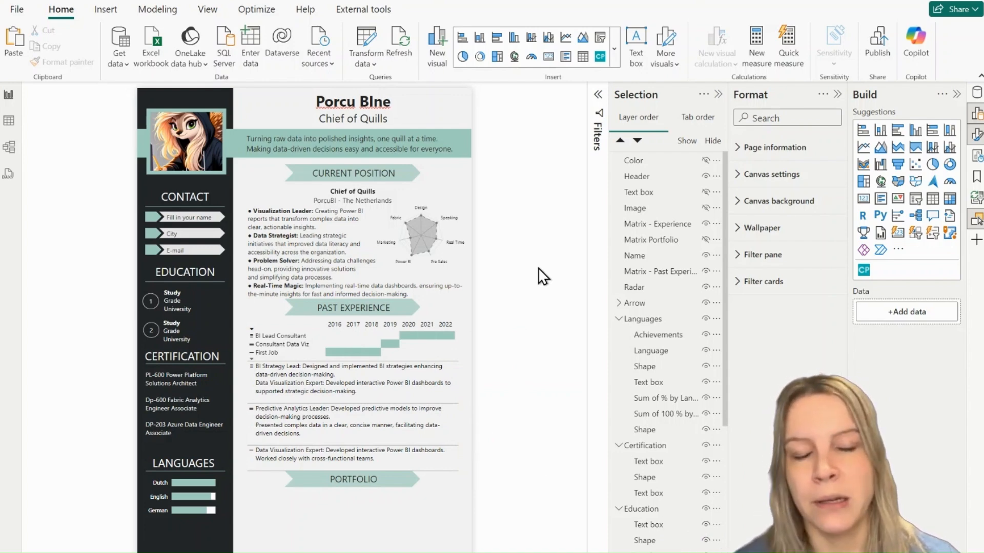
Step: Show Matrix Portfolio under the Portfolio heading and examine the Portfolio table behind it before returning to the report page
left_click(705, 239)
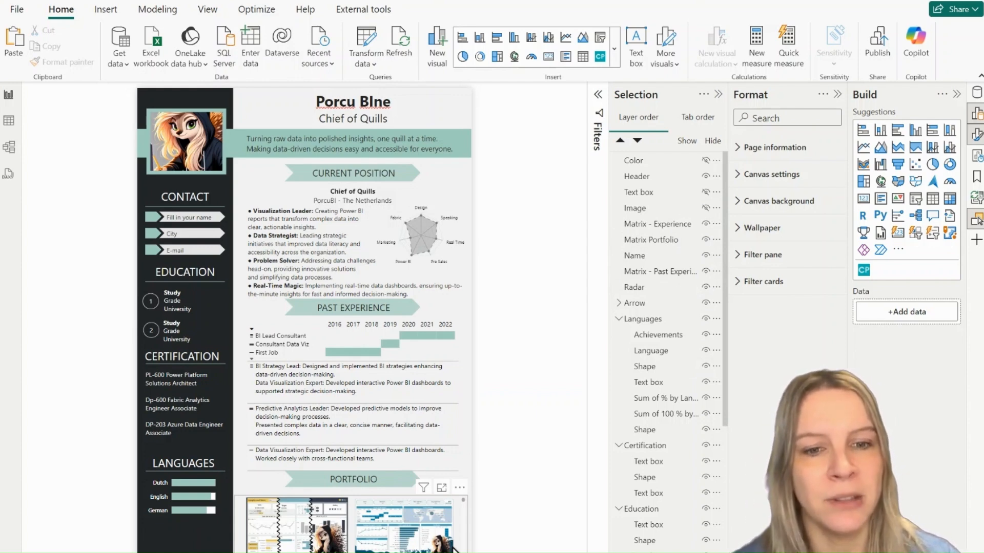
left_click(7, 123)
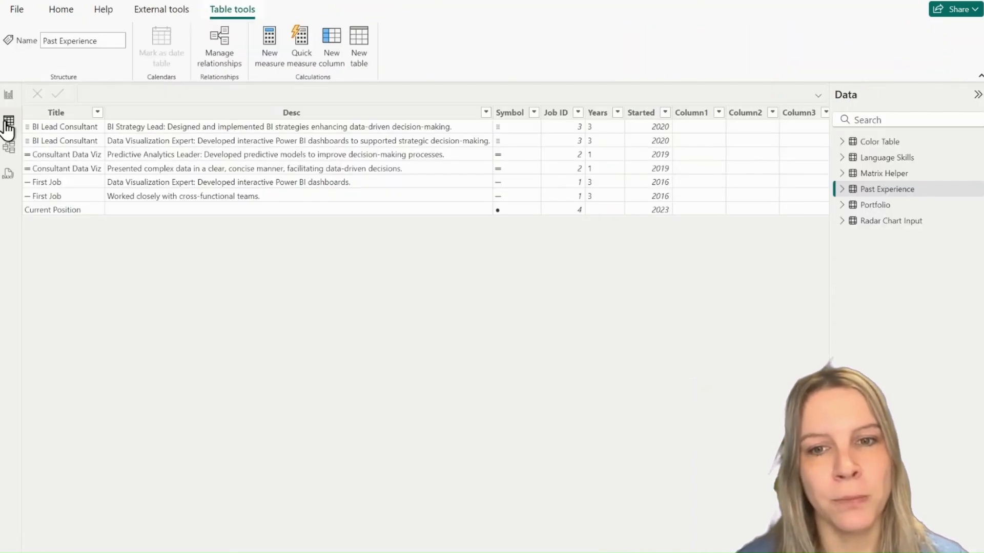
left_click(911, 204)
left_click(48, 113)
left_click(7, 95)
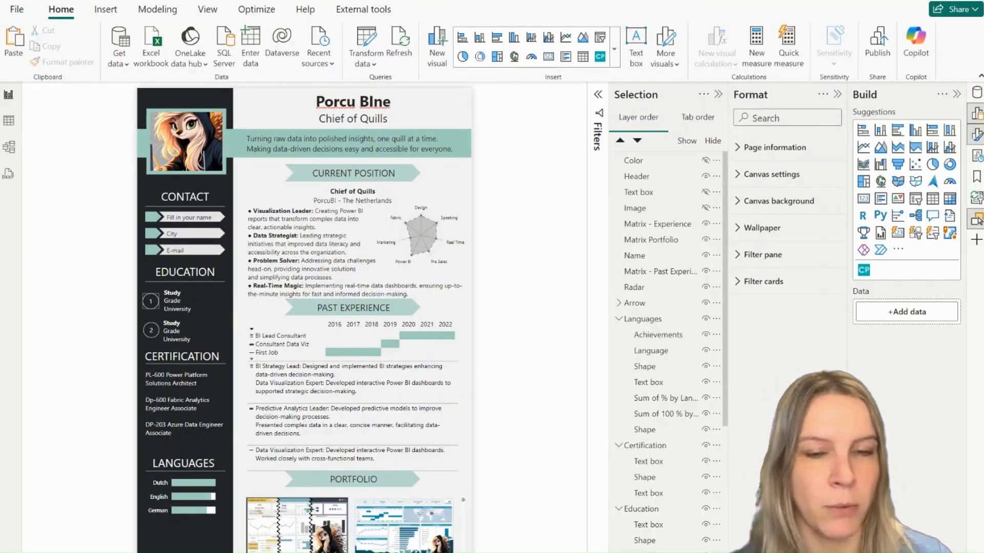
Step: Inspect the data category options of the Portfolio table's URL column, which feeds the portfolio matrix
left_click(466, 543)
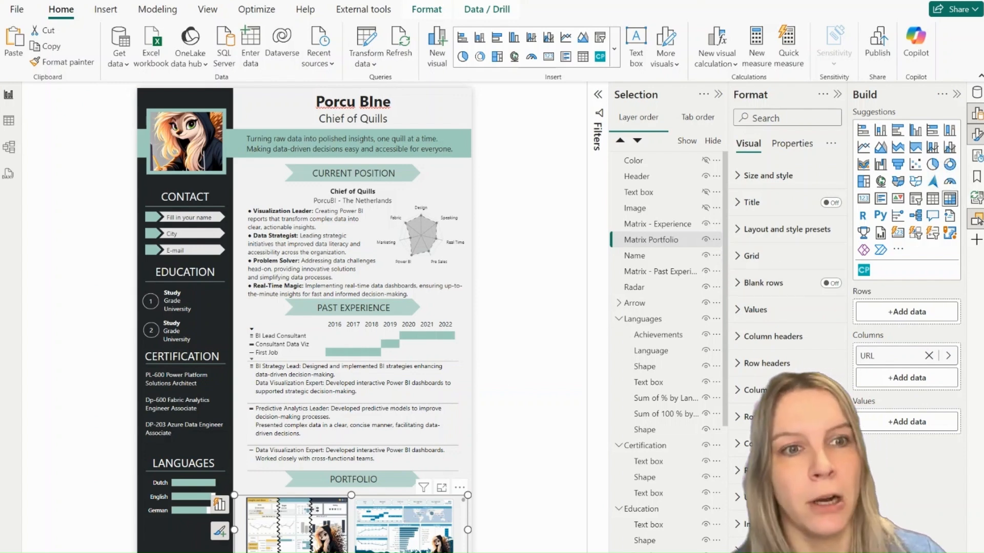
left_click(977, 92)
left_click(860, 268)
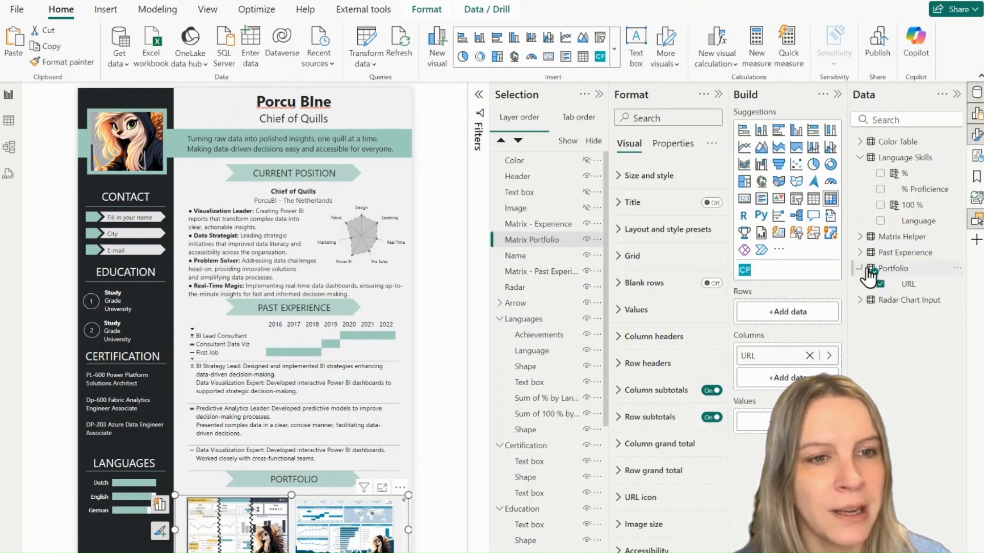
left_click(923, 288)
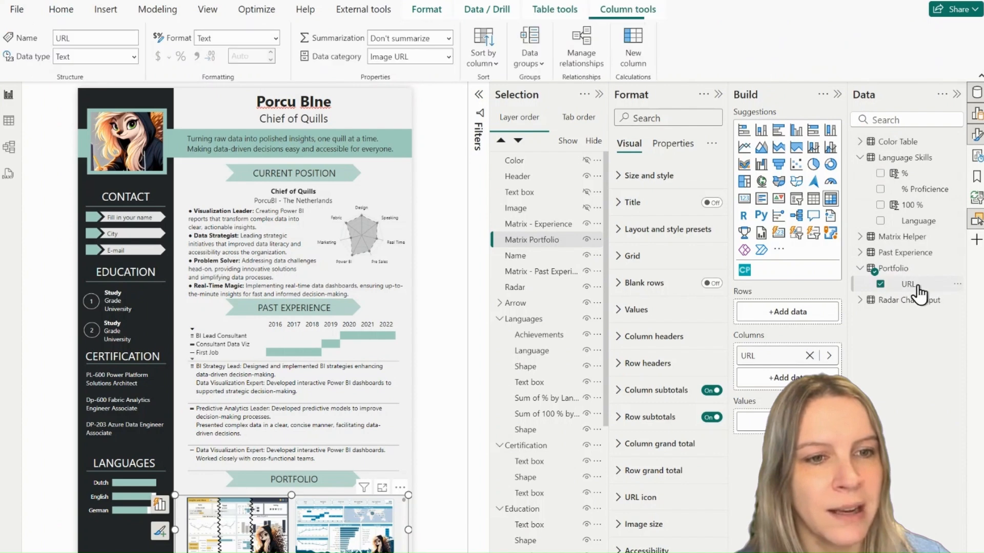
left_click(449, 57)
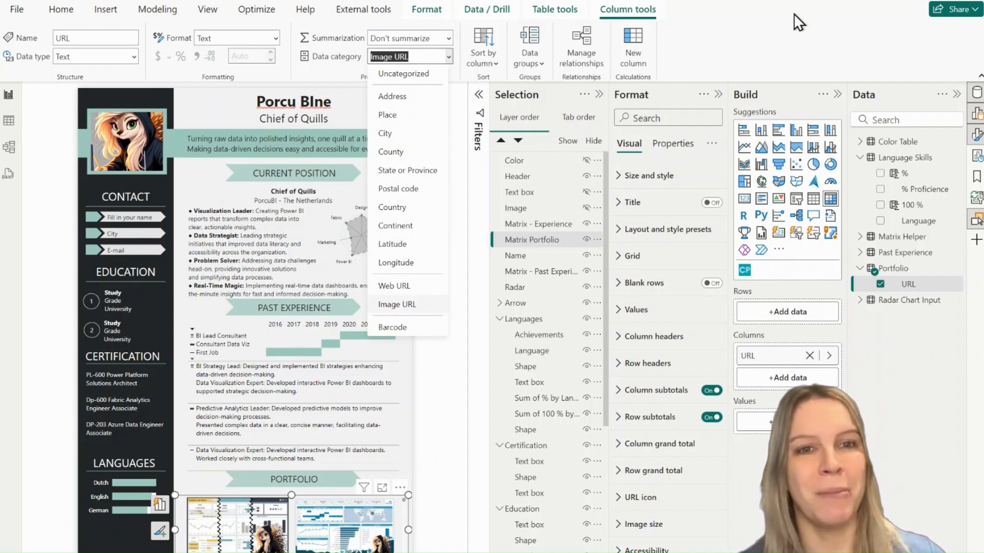
Step: Close every side pane except Selection and collapse the expanded layer groups in it
left_click(599, 94)
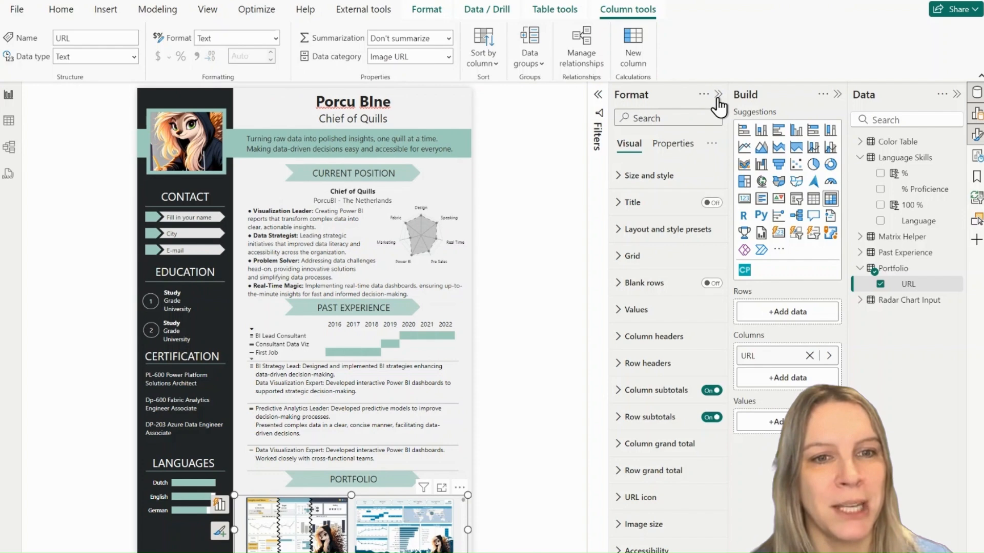
left_click(718, 95)
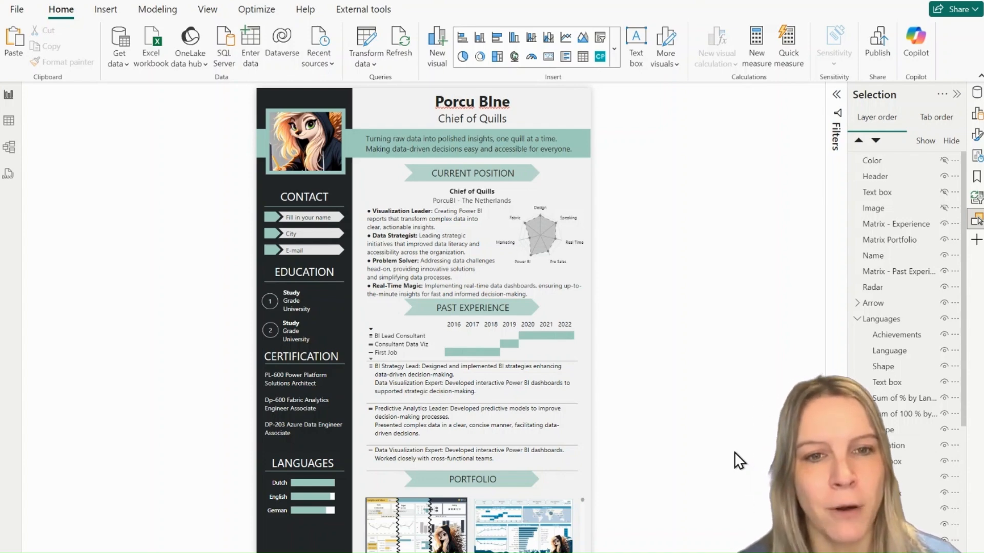
left_click(856, 318)
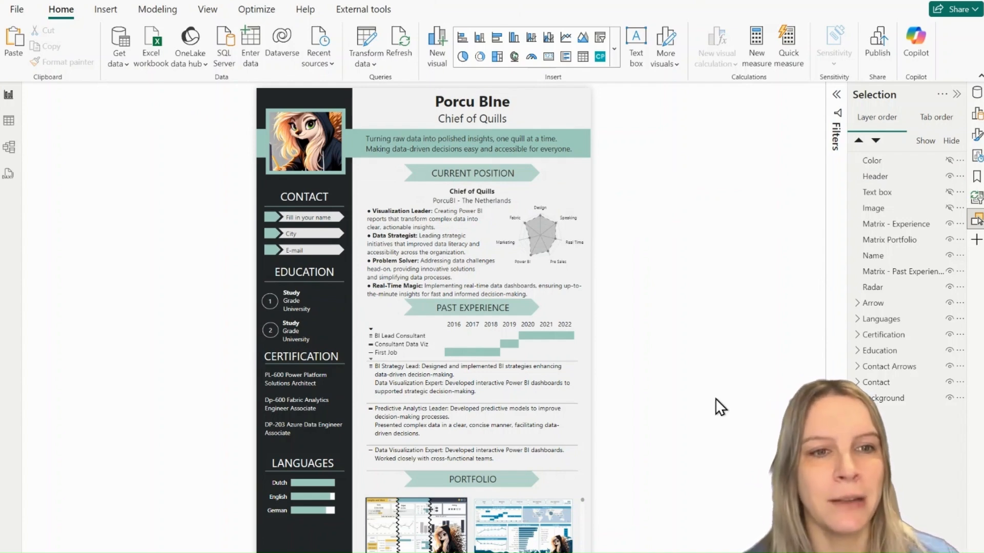
Step: Show the arrow image, the "Change colors" text box and the Color slicer, and examine the Color Table that defines the colors
left_click(950, 208)
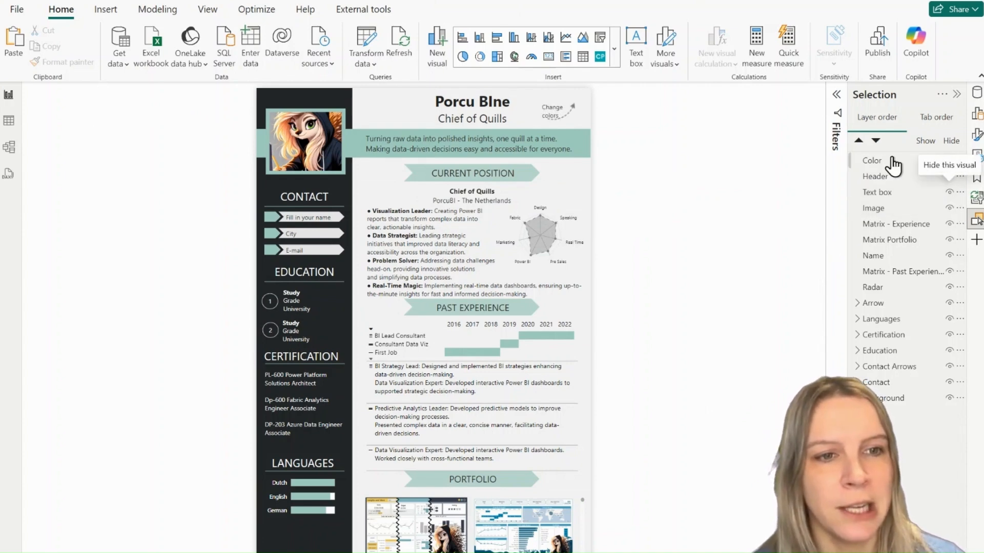
left_click(949, 161)
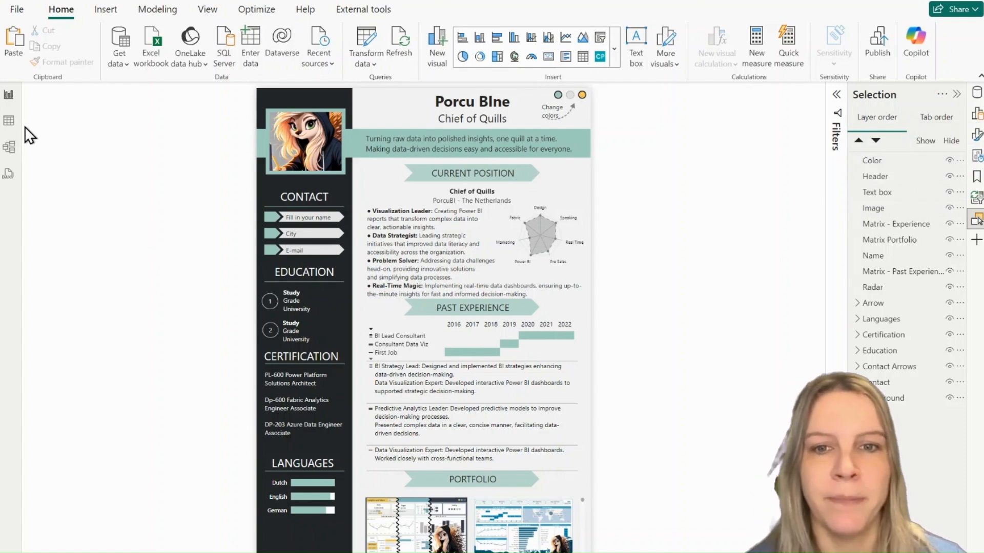
left_click(9, 121)
left_click(910, 146)
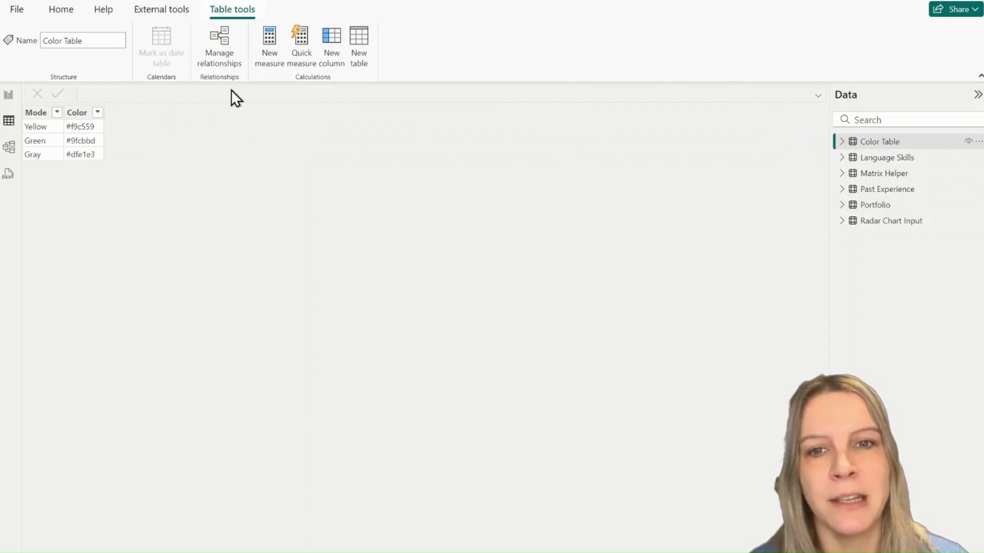
left_click(8, 98)
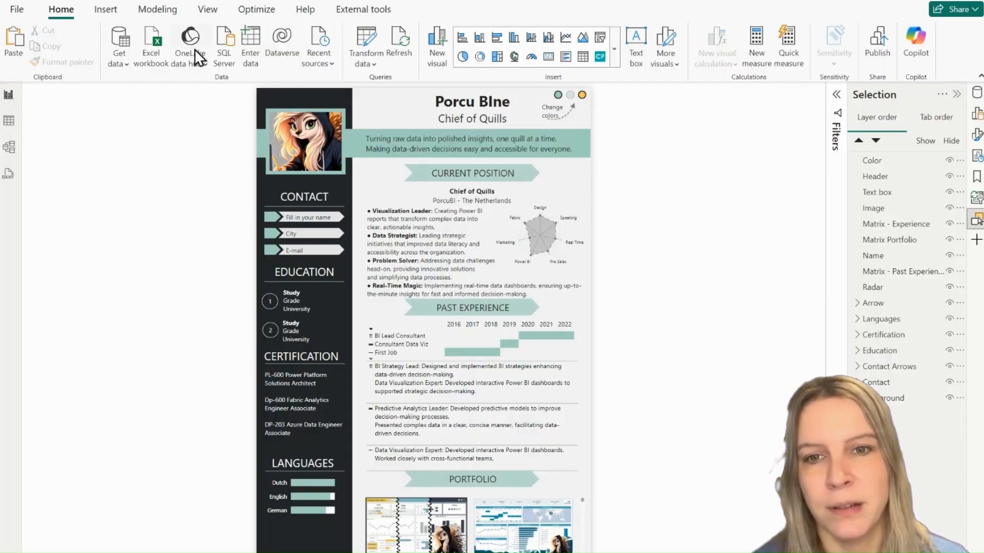
left_click(7, 123)
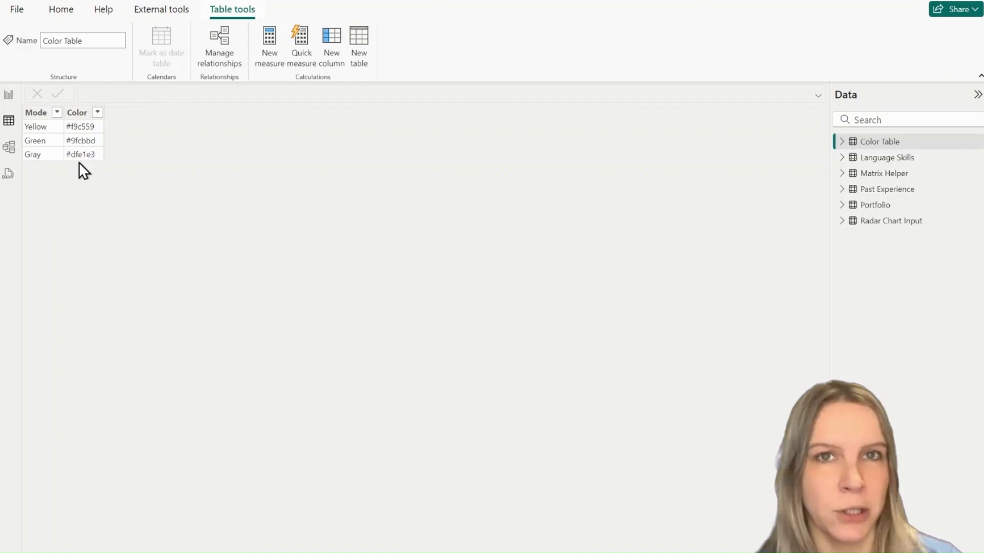
left_click(9, 96)
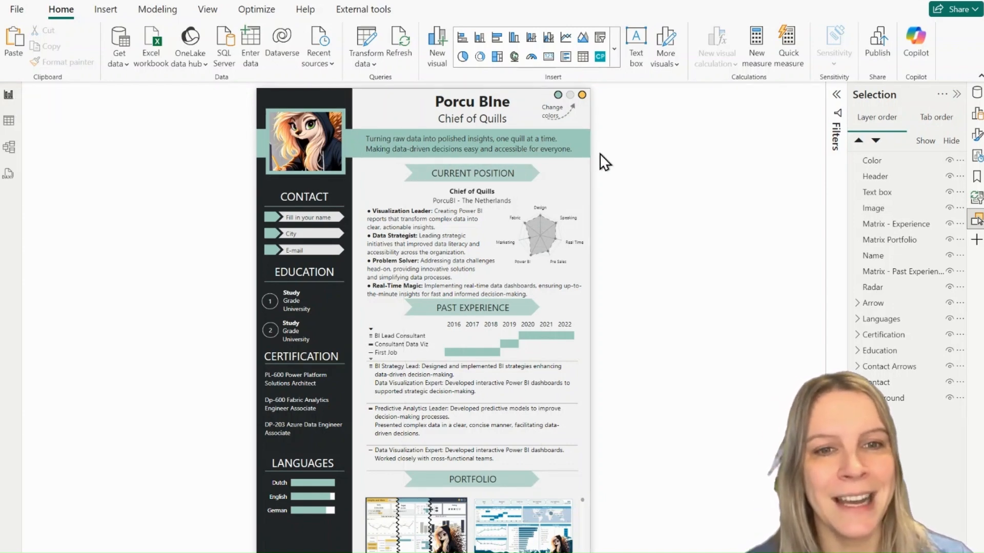
Step: Examine the Color slicer's button formatting, including the fill color settings for the Default and Press states
left_click(587, 96)
left_click(977, 134)
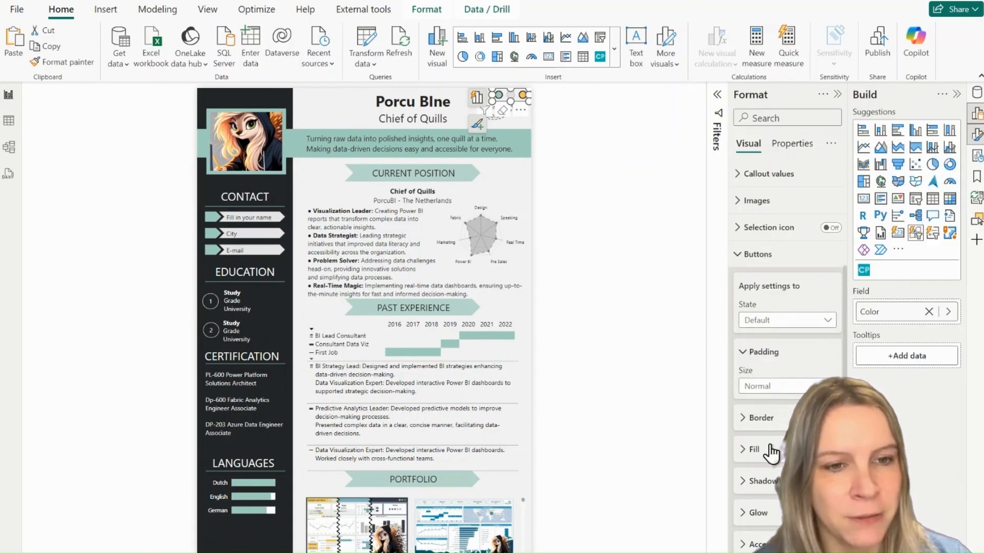
left_click(769, 446)
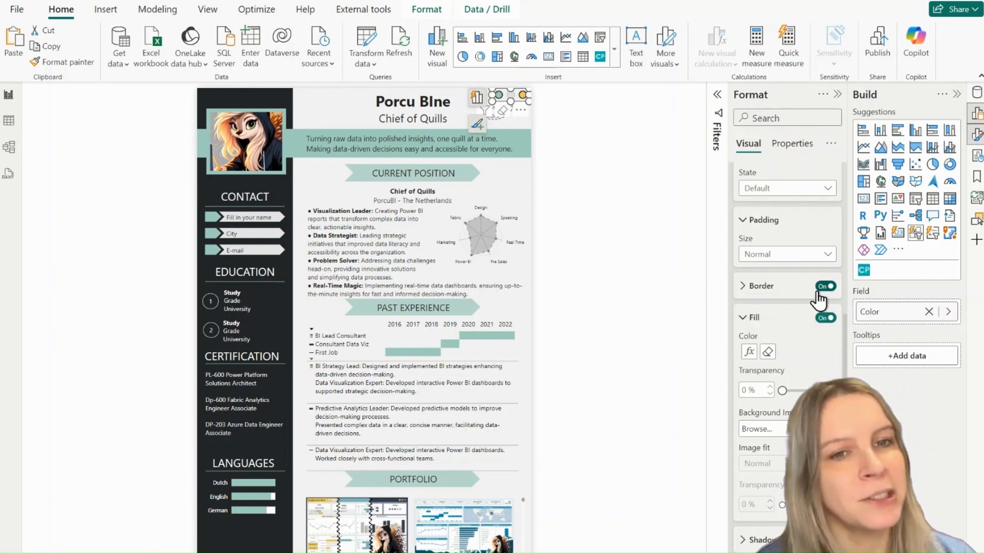
left_click(508, 105)
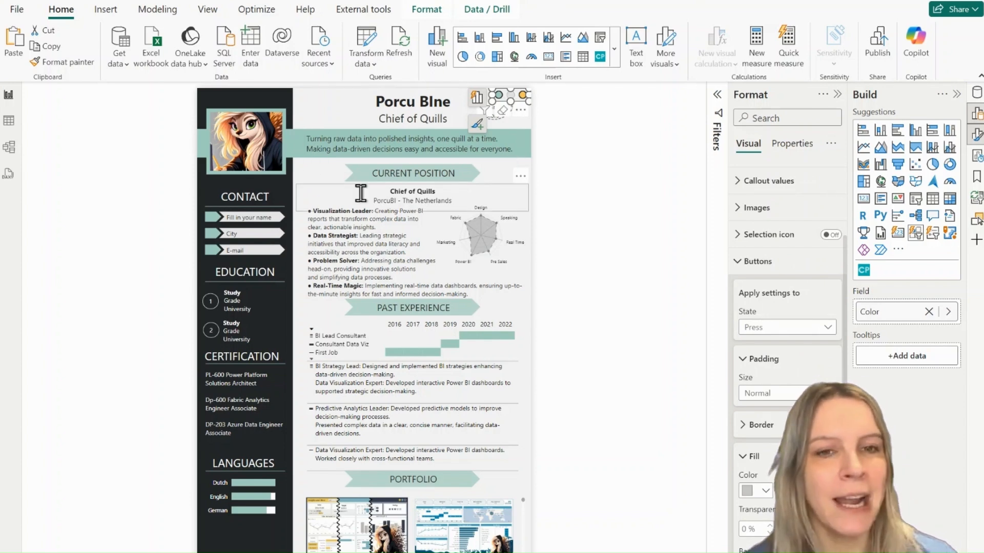
Step: Inspect the conditional fill color of the banner shape behind the tagline, and preview the report in yellow, grey and teal with the Color slicer
left_click(199, 145)
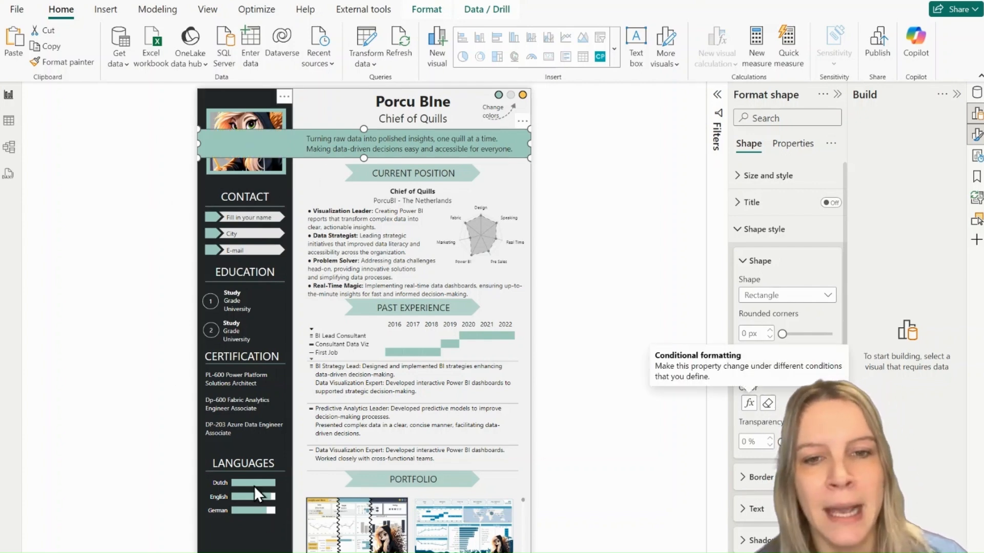
left_click(501, 99)
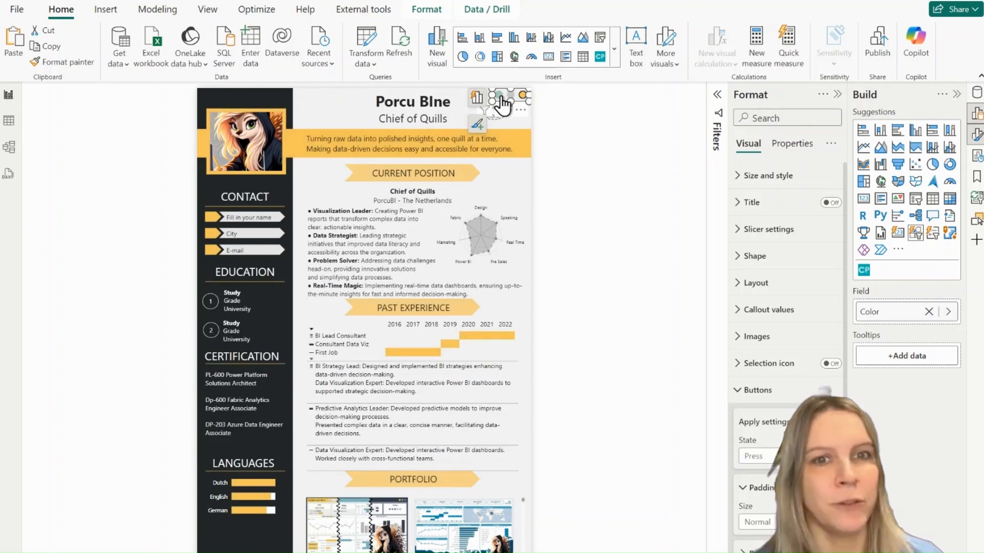
left_click(509, 96)
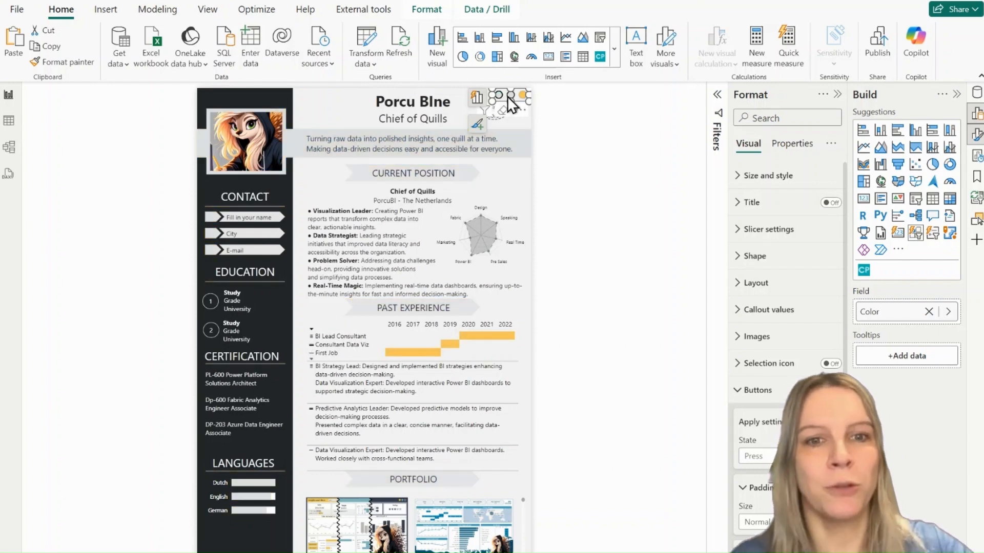
left_click(507, 97)
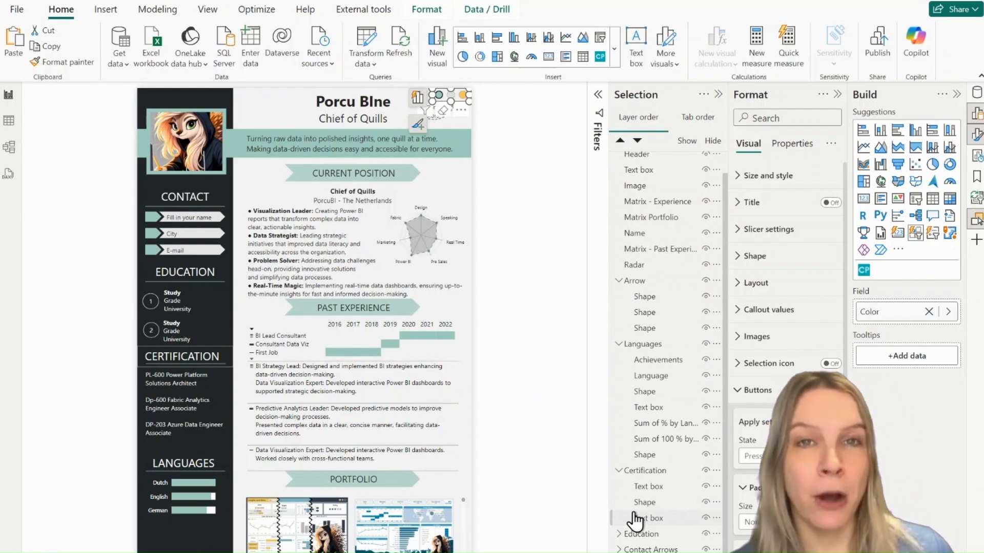
left_click(557, 399)
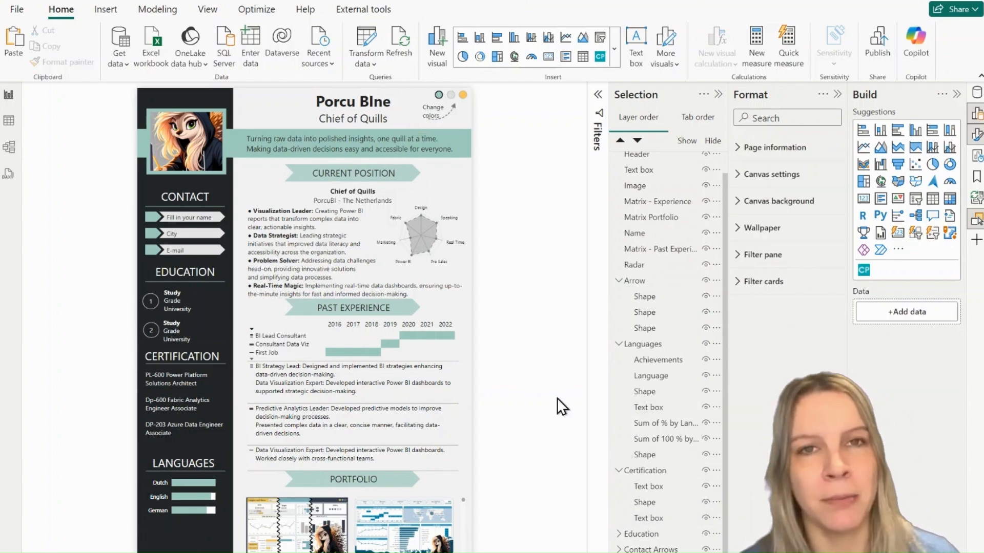